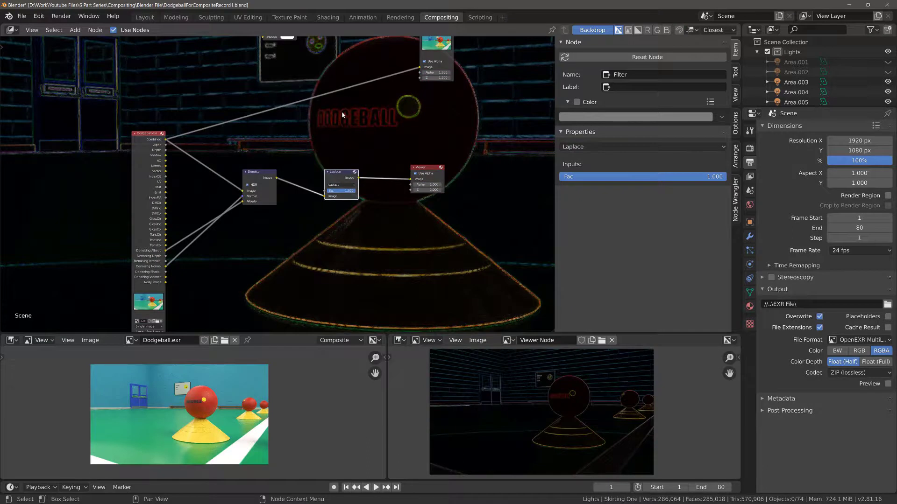
- Set the Glare node's Mix value to -1
scroll(332, 103, down, 2)
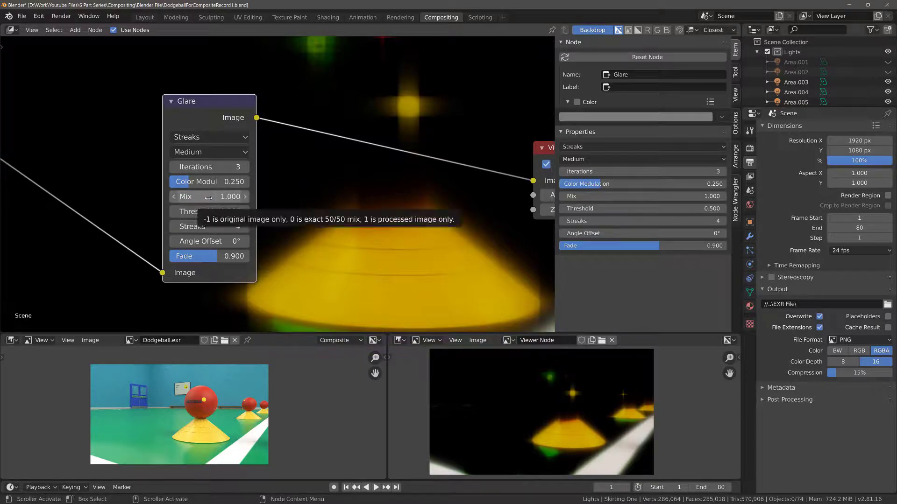
key(minus)
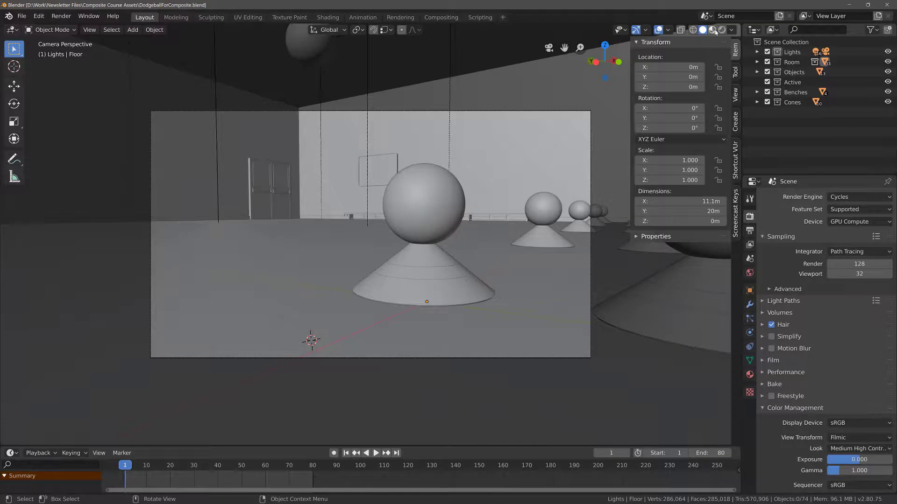
- Switch the dodgeball viewport to Rendered shading, then bring up the YouTube tutorial page
click(713, 30)
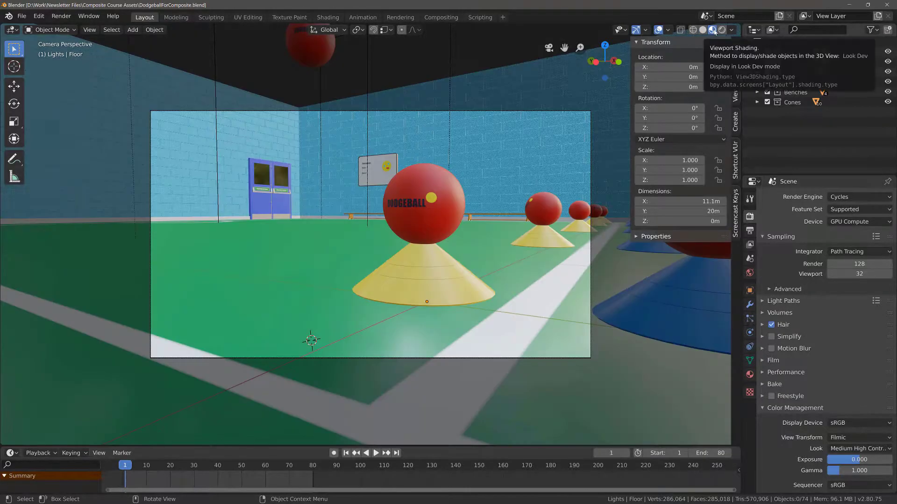
click(730, 29)
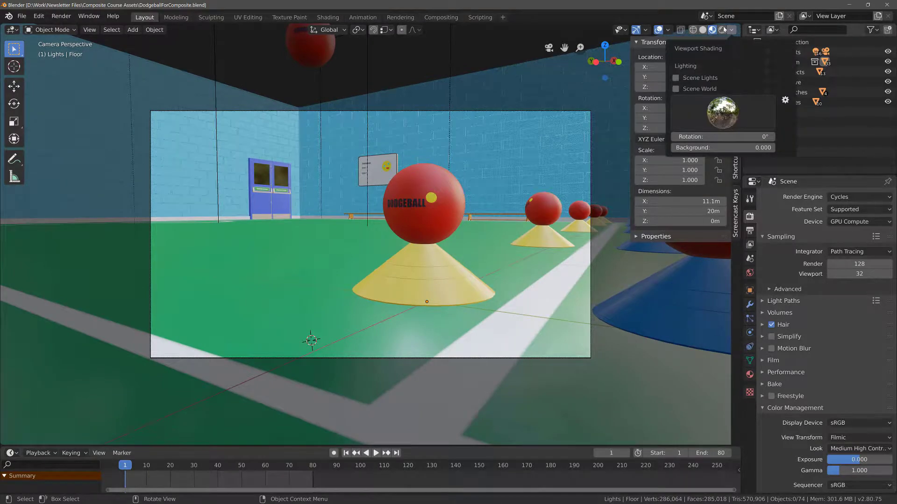
click(723, 29)
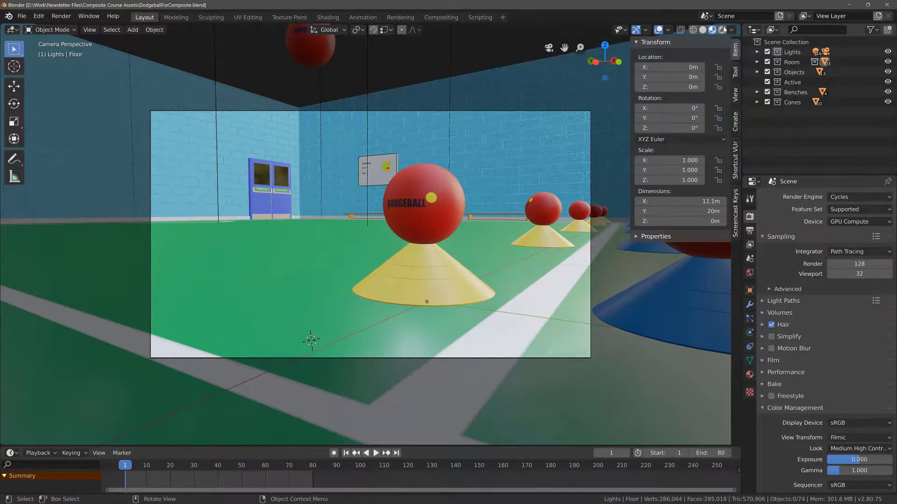
click(722, 29)
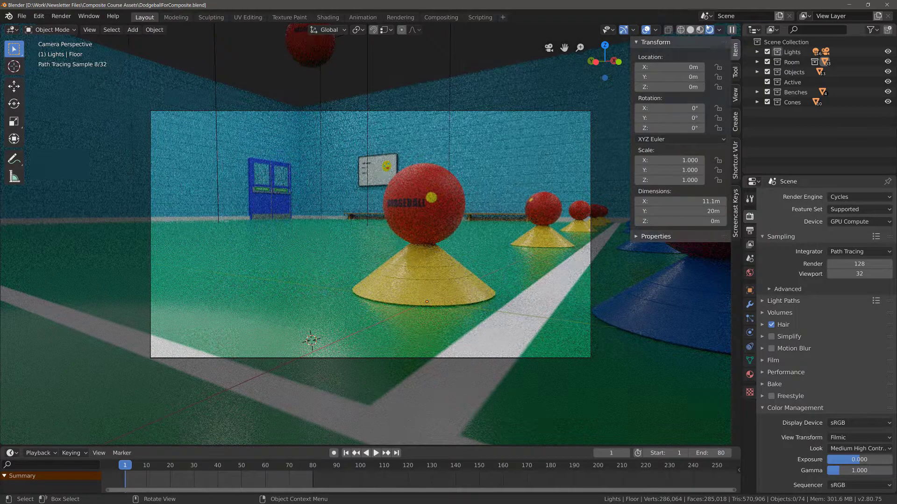
key(alt+Tab)
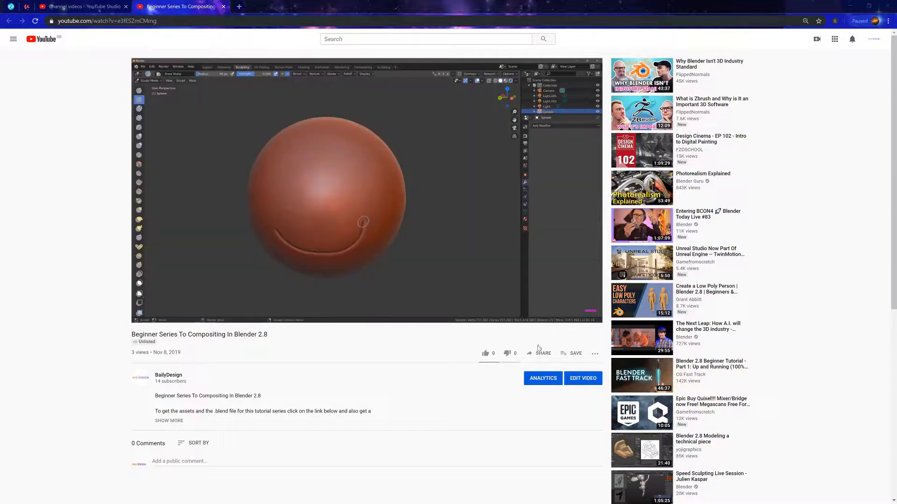
- Expand the YouTube video description with SHOW MORE to reveal the course content link
click(179, 423)
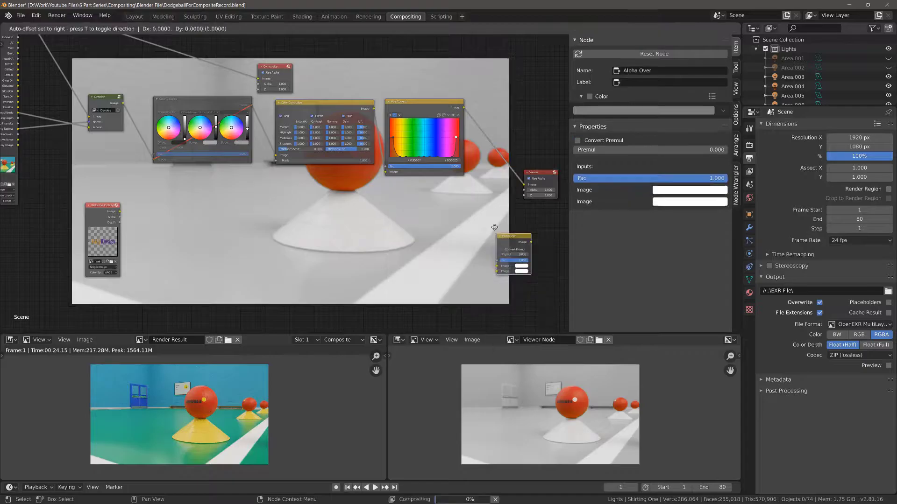
- Drag the new Alpha Over node into place in the compositing tree
drag(504, 245, 502, 136)
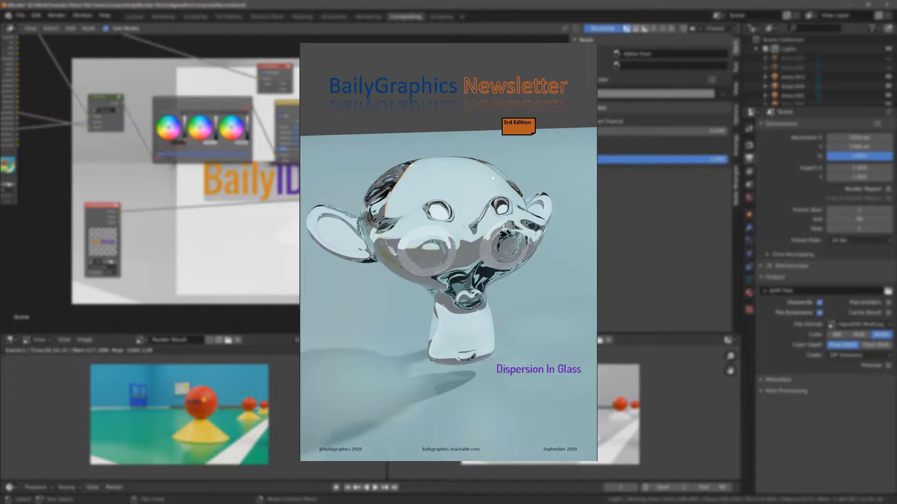
- Zoom the node editor to view the framed node tree with the logo overlay
scroll(663, 114, up, 1)
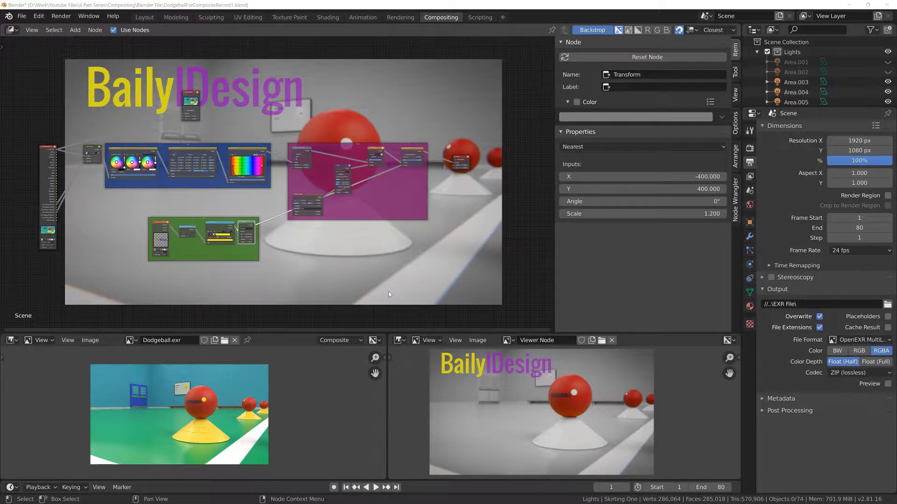
scroll(347, 249, up, 3)
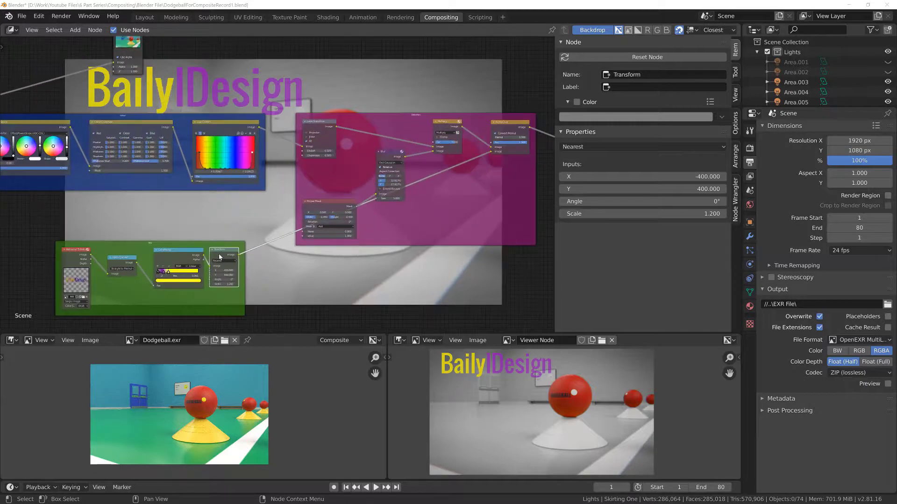
scroll(230, 248, up, 1)
scroll(229, 248, up, 1)
middle_drag(230, 248, 289, 199)
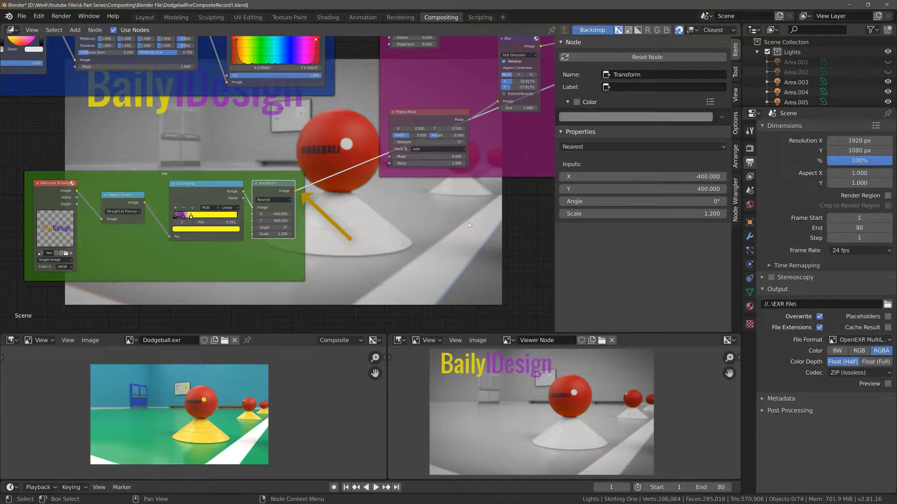
middle_drag(471, 215, 112, 43)
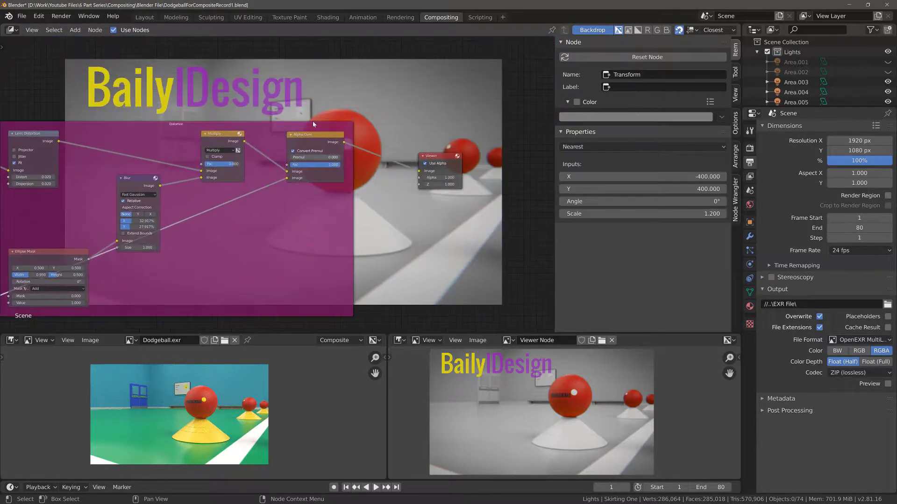
click(312, 143)
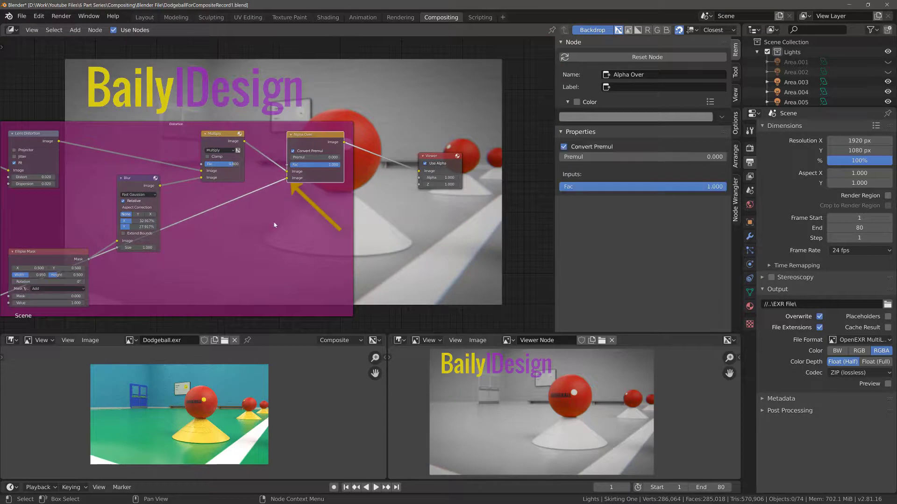
middle_drag(168, 270, 331, 223)
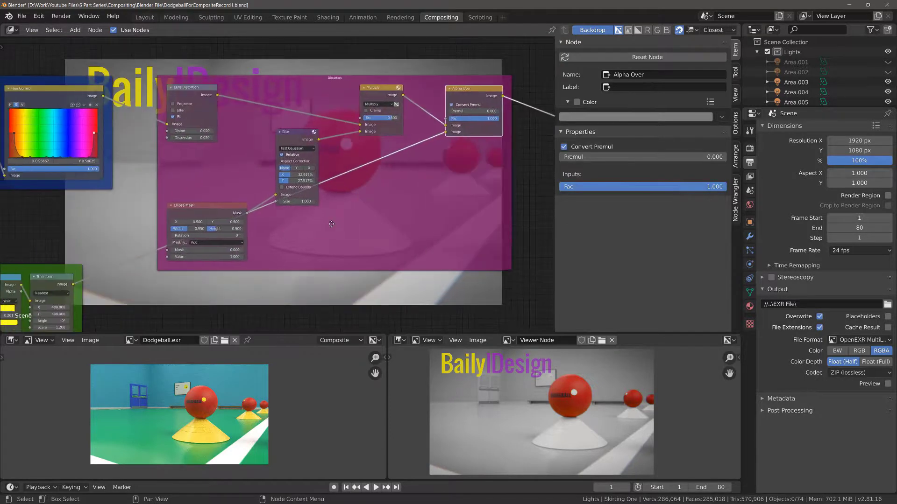
click(303, 194)
click(222, 215)
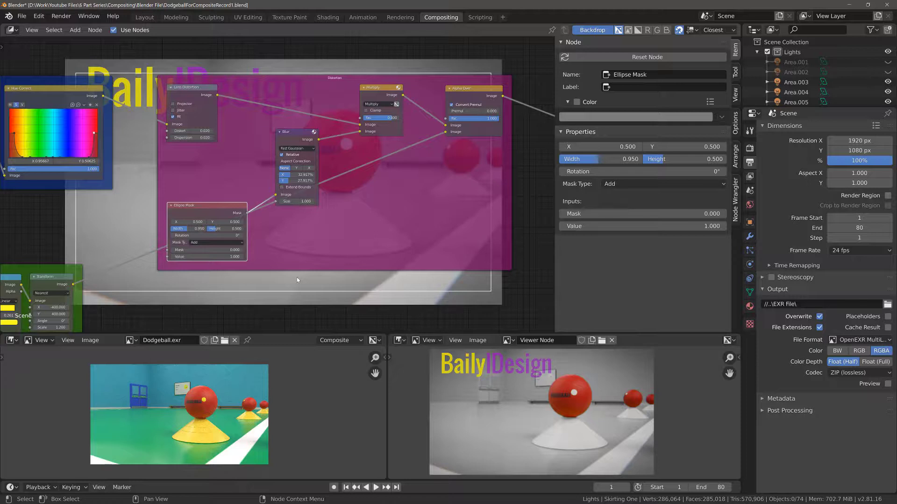
- Add a Reroute point below the Distortion frame
key(shift+a)
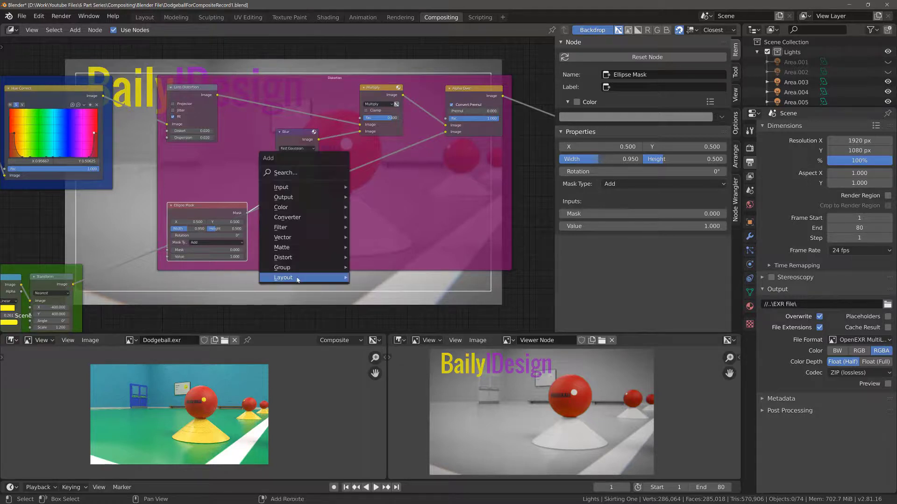
mouse_move(297, 279)
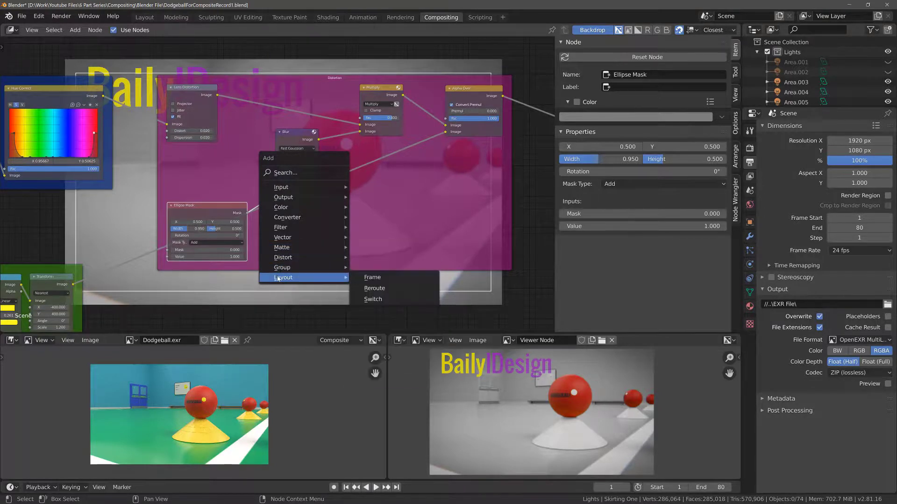
click(374, 288)
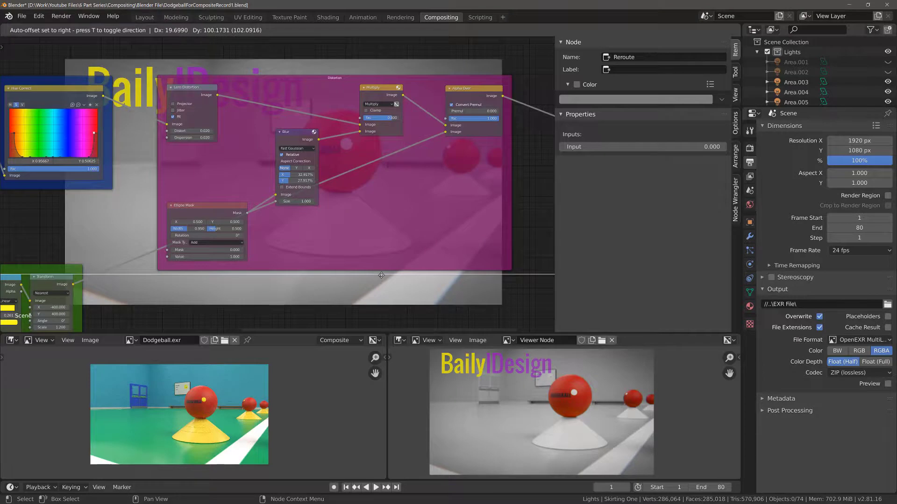
click(390, 278)
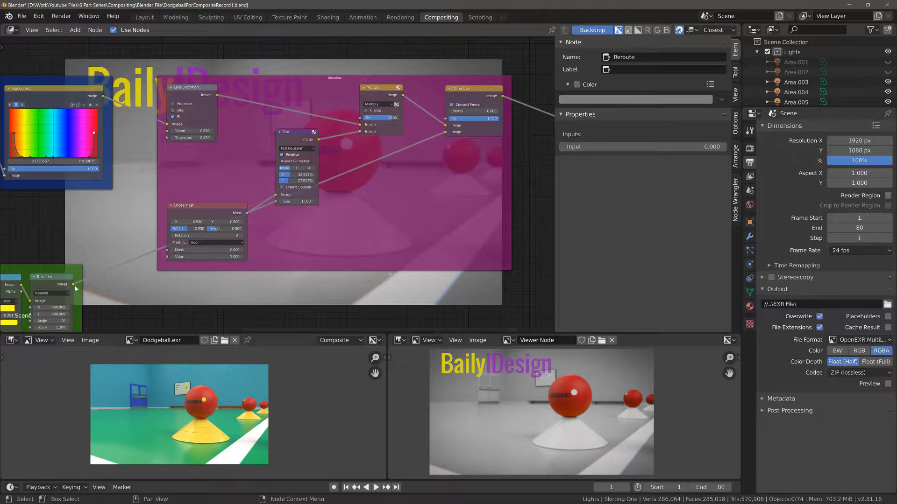
- Route Transform's output via the reroute into Alpha Over's second Image input and save
drag(74, 286, 450, 133)
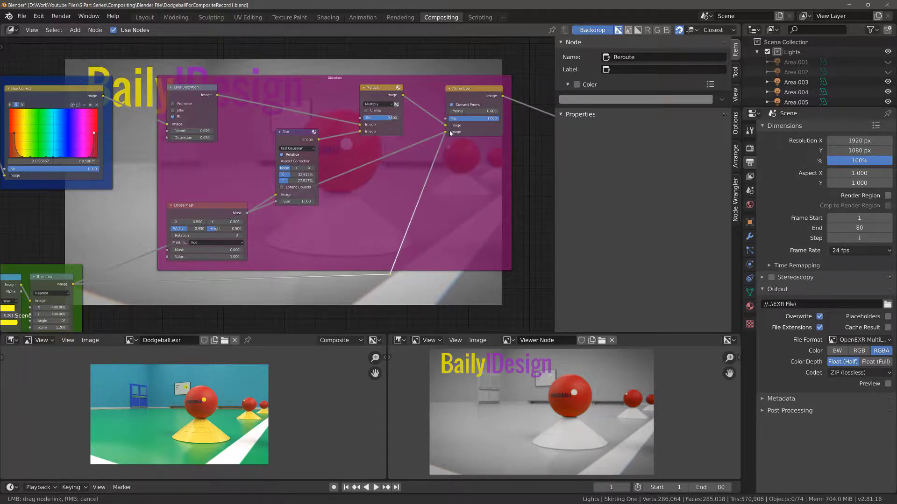
drag(451, 134, 451, 134)
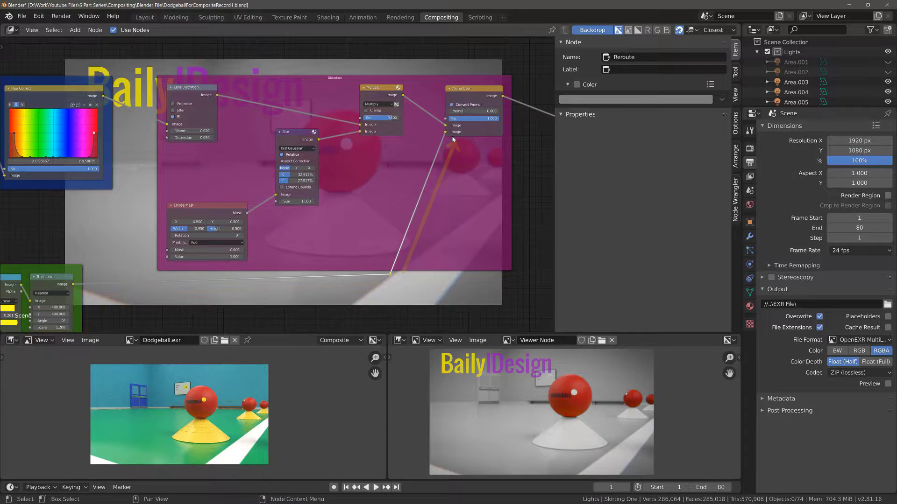
key(ctrl+s)
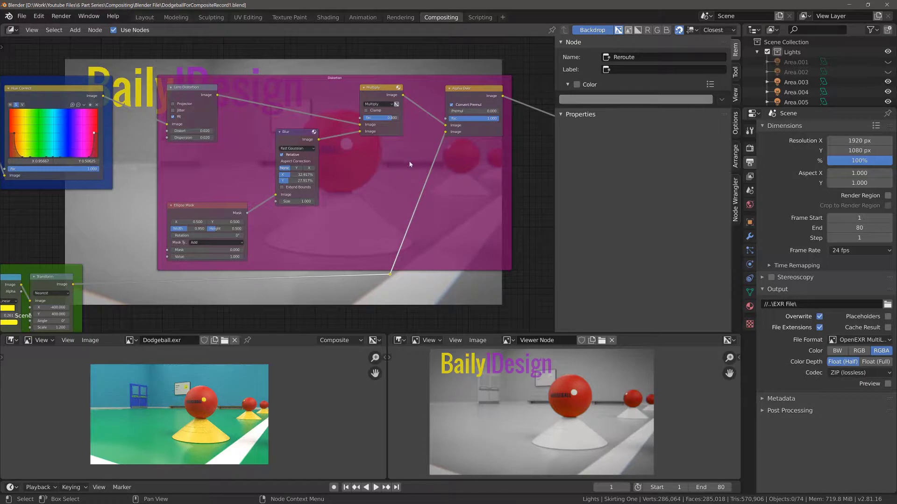
scroll(410, 163, down, 3)
- Group nearly all the compositing nodes with Ctrl+G and label the group node 1stComp
middle_drag(274, 202, 341, 224)
scroll(363, 225, up, 1)
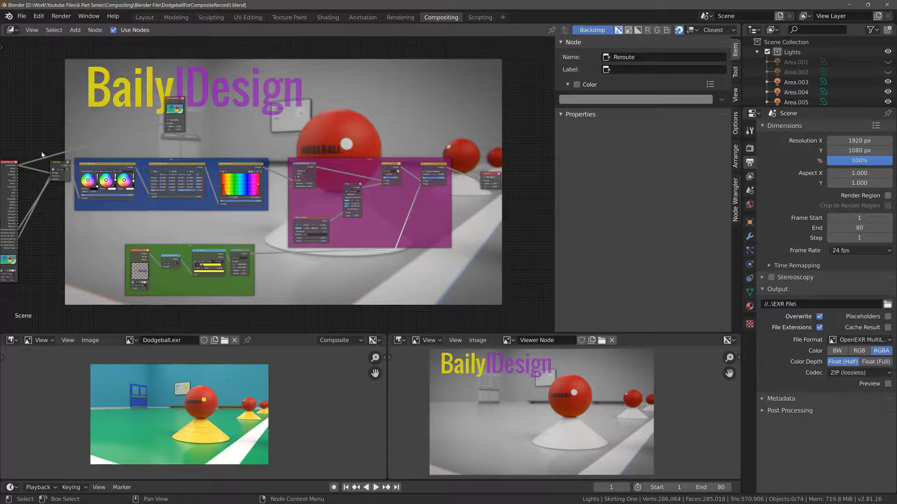
drag(42, 152, 460, 304)
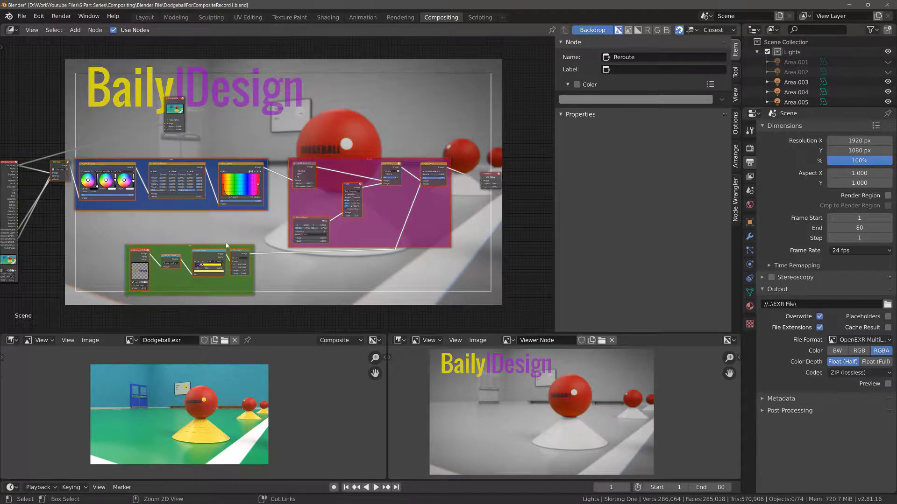
key(ctrl+g)
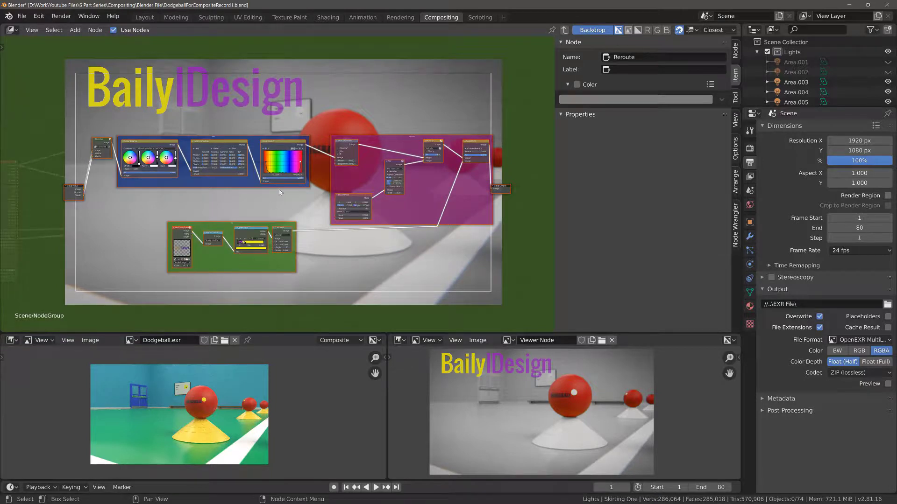
click(630, 70)
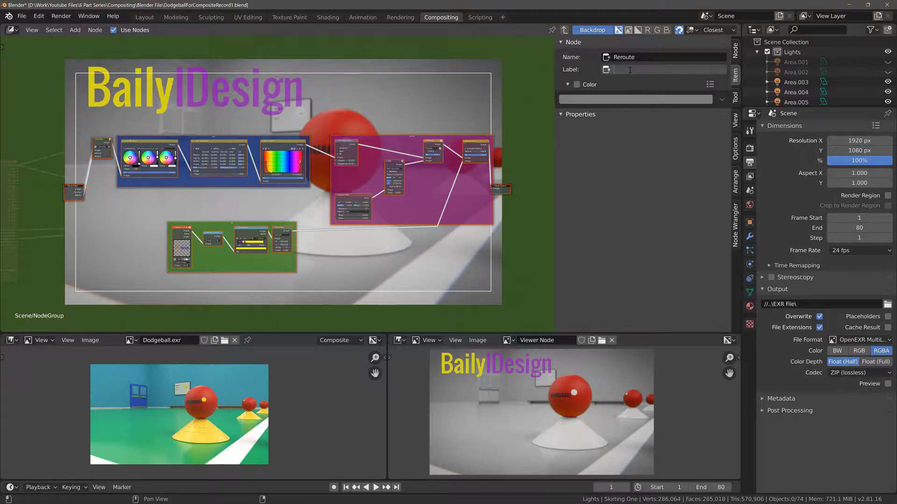
text(1stComposite)
key(Return)
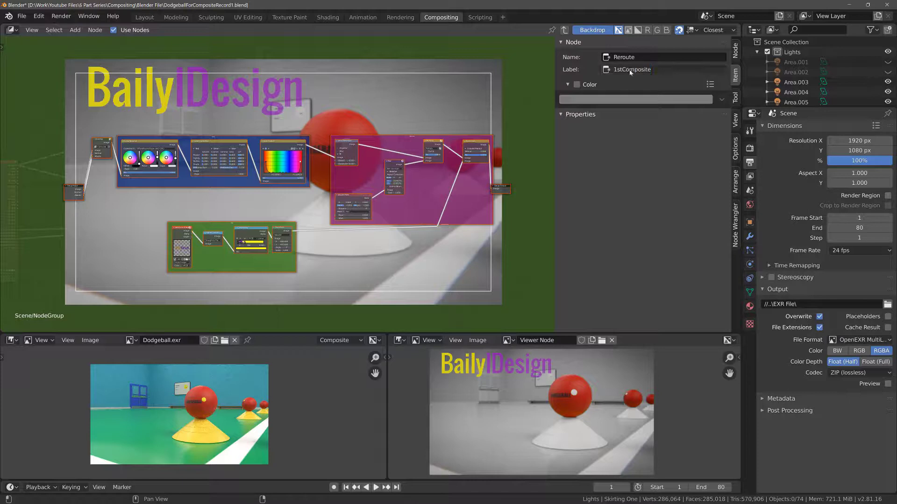
- Exit the group and rename its NodeGroup datablock to '1st Composite'
click(565, 31)
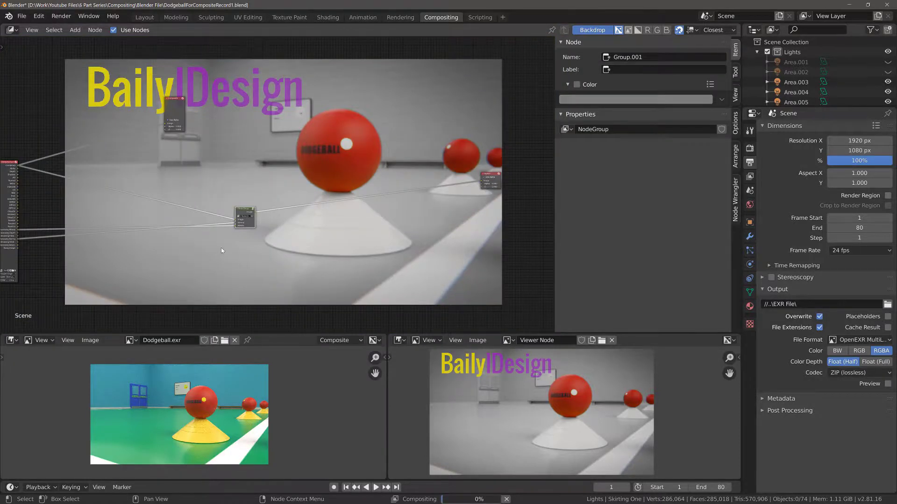
scroll(268, 216, up, 4)
middle_drag(269, 216, 317, 192)
scroll(319, 194, up, 2)
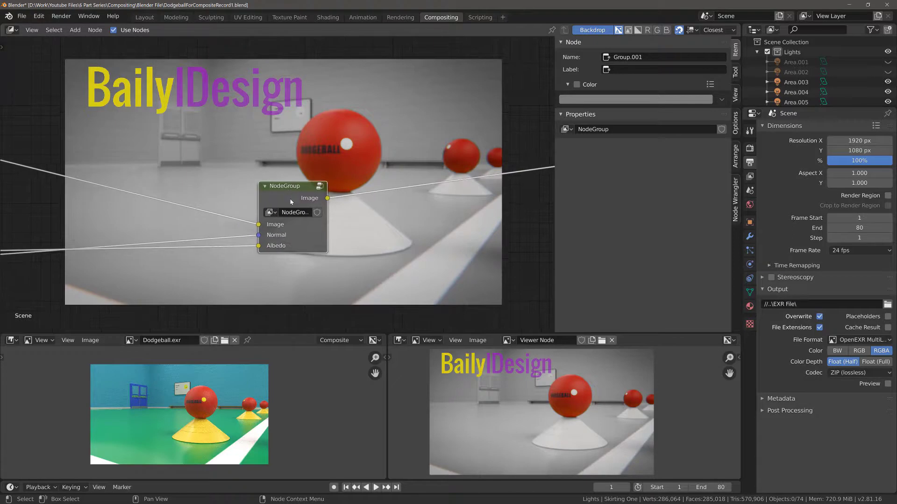
double_click(294, 212)
text(1s)
text(t)
text( Compo)
text(site)
key(Return)
- Unlink the Image, Normal and Albedo inputs of 1st Composite and the Viewer's input
drag(258, 225, 201, 201)
drag(258, 236, 240, 233)
drag(258, 275, 236, 265)
scroll(406, 223, down, 1)
scroll(406, 227, down, 4)
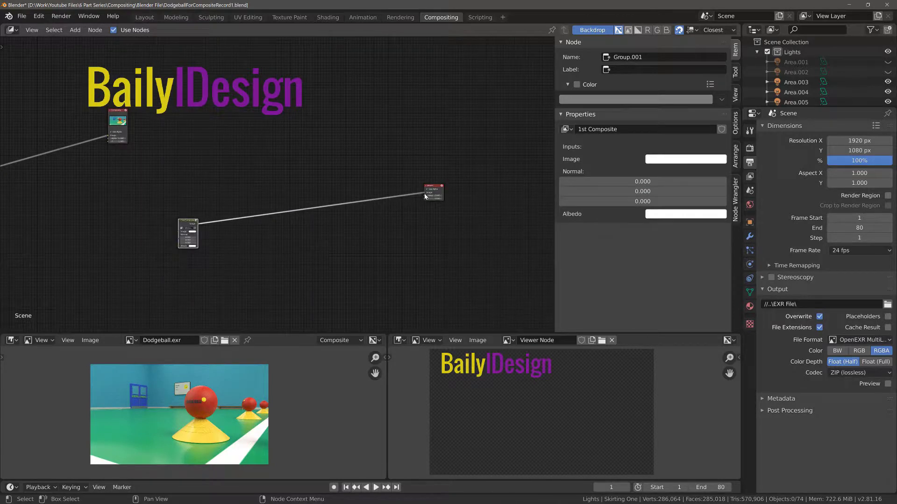
drag(423, 196, 327, 207)
- Rearrange the nodes, link the Dodgeball render's Combined output to the Viewer, and save
drag(190, 228, 29, 100)
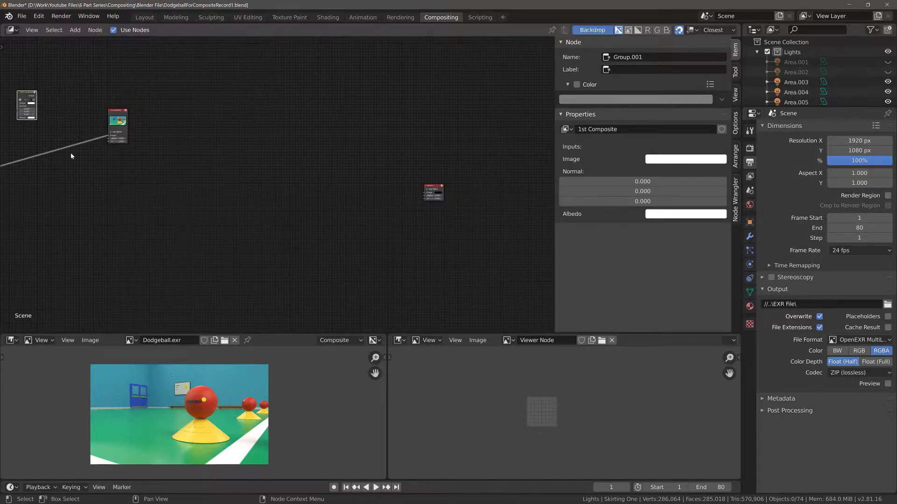
middle_drag(77, 161, 60, 143)
drag(458, 175, 115, 184)
middle_drag(197, 185, 503, 201)
scroll(388, 176, up, 4)
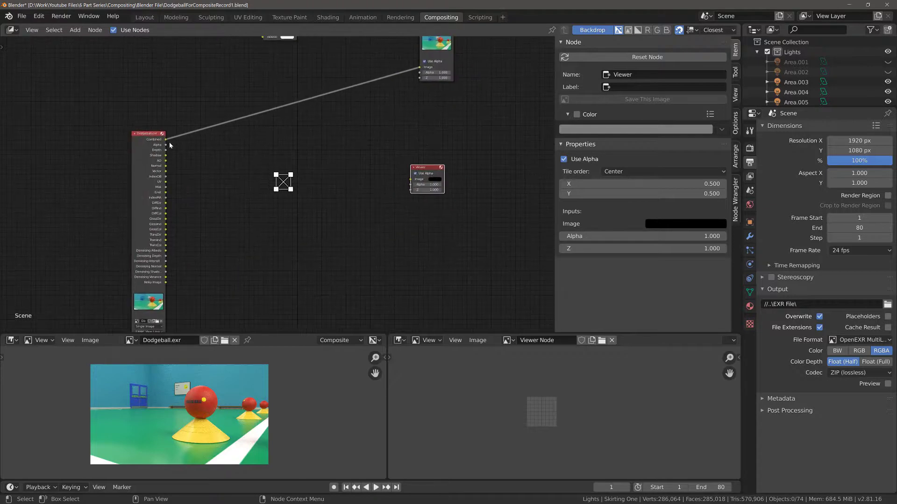
mouse_move(167, 140)
mouse_down()
mouse_move(190, 96)
mouse_move(228, 148)
mouse_move(356, 186)
mouse_move(414, 182)
mouse_up()
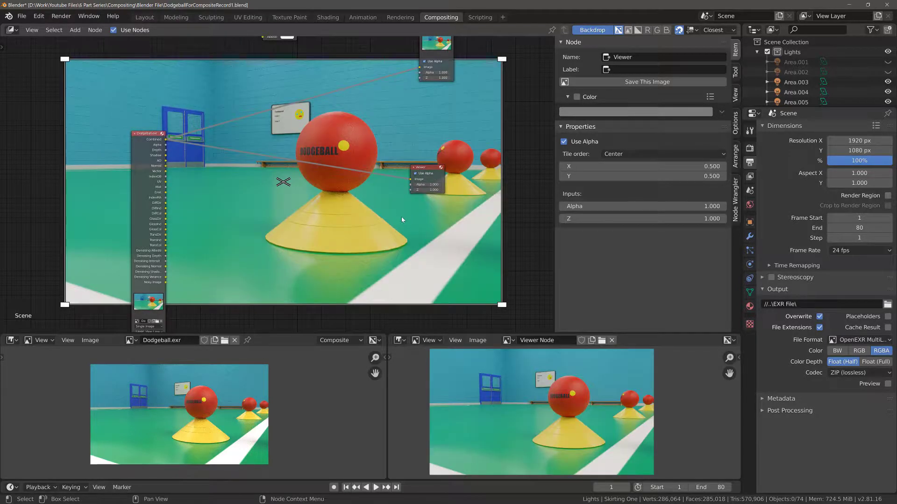
key(ctrl+s)
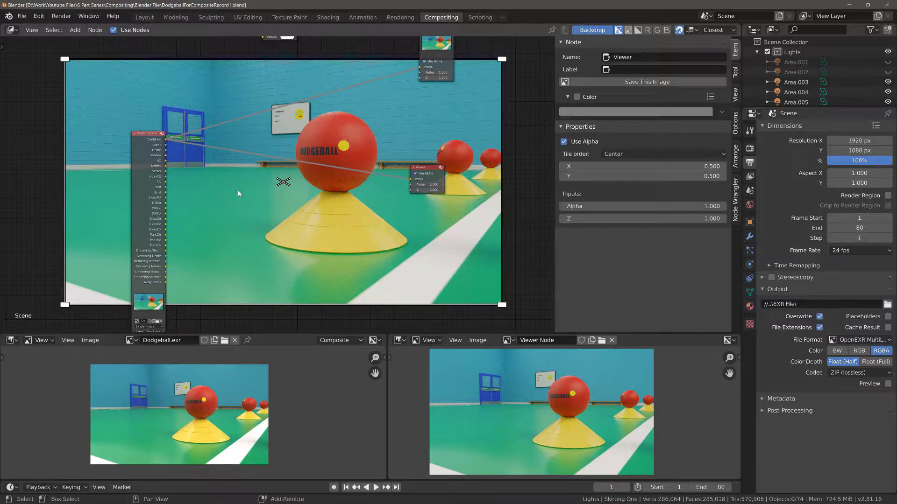
- Insert a Soften Filter node between the render and the Viewer and position it
key(shift+a)
mouse_move(235, 146)
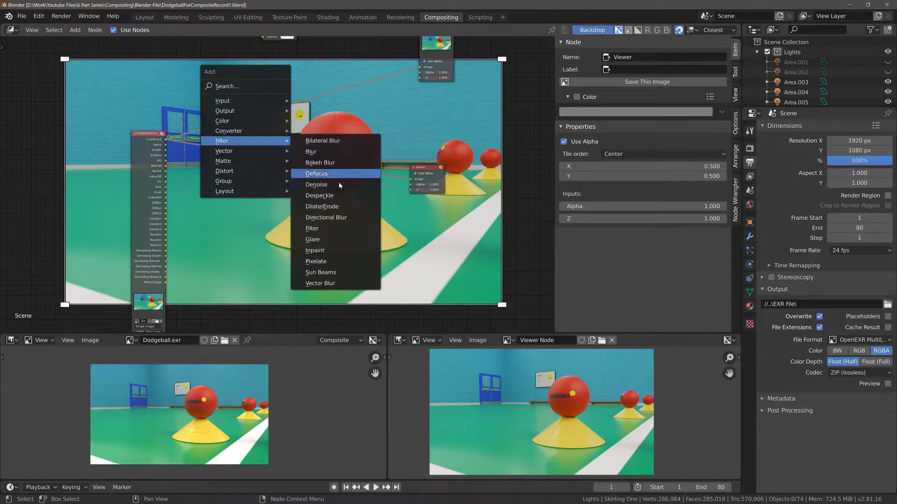
click(344, 228)
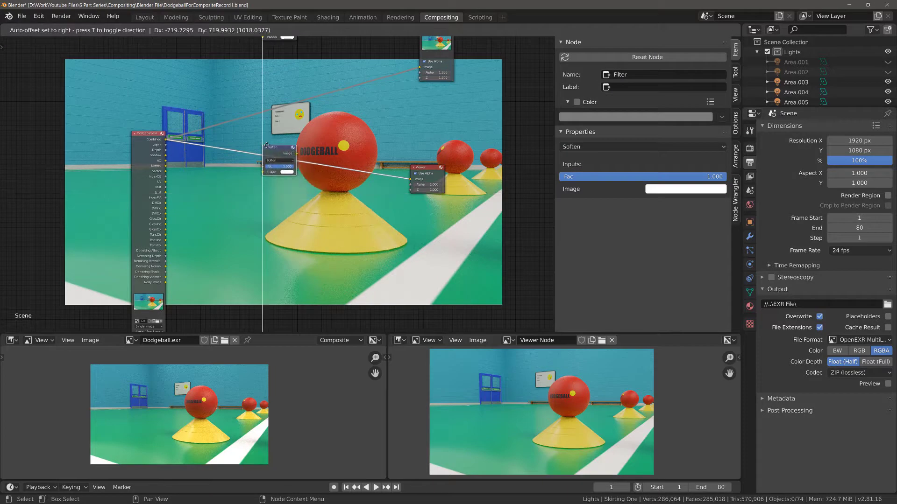
click(266, 145)
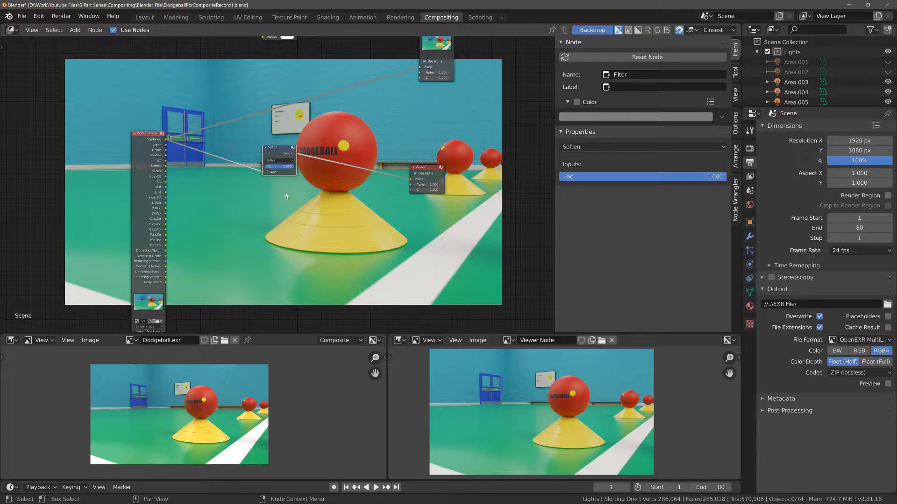
drag(287, 153, 282, 178)
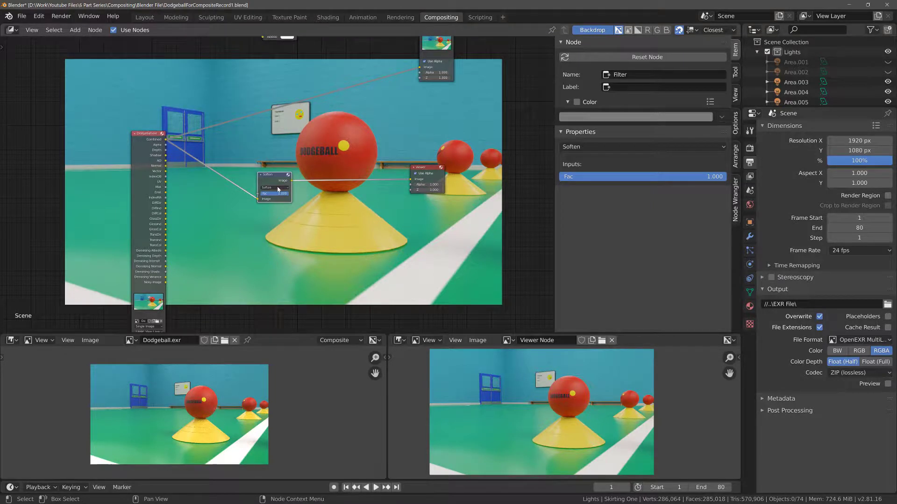
drag(275, 175, 345, 173)
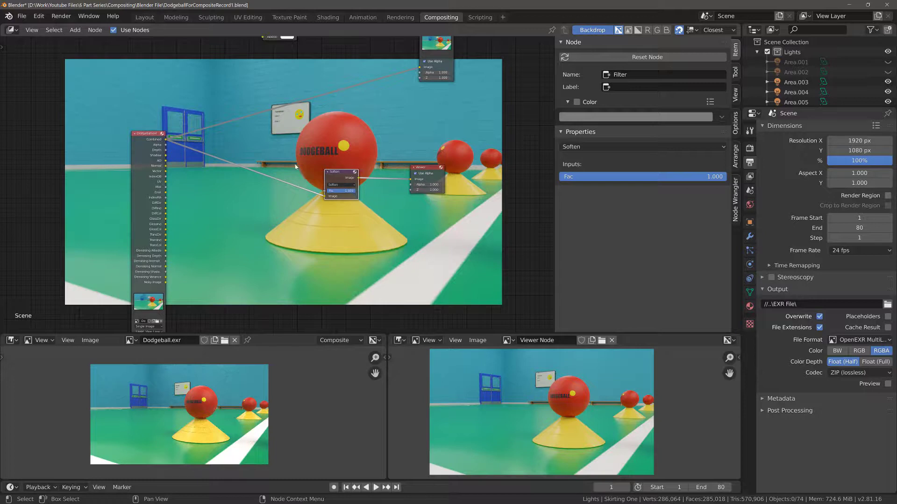
key(shift+a)
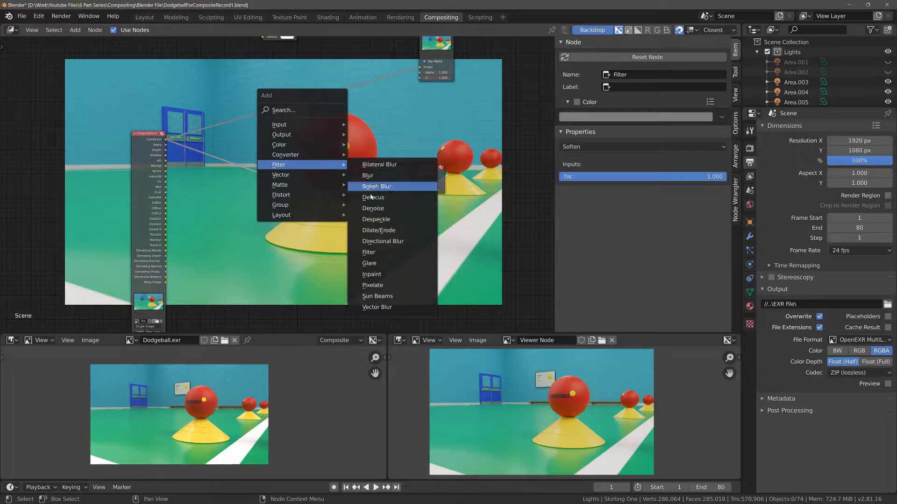
- Insert Denoise before the Soften filter, wire in the Denoising Albedo and Normal passes
click(372, 208)
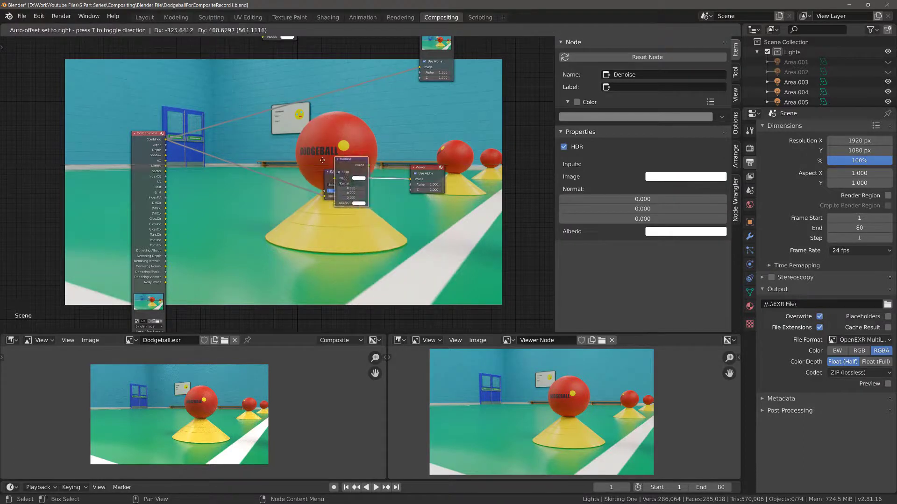
click(257, 147)
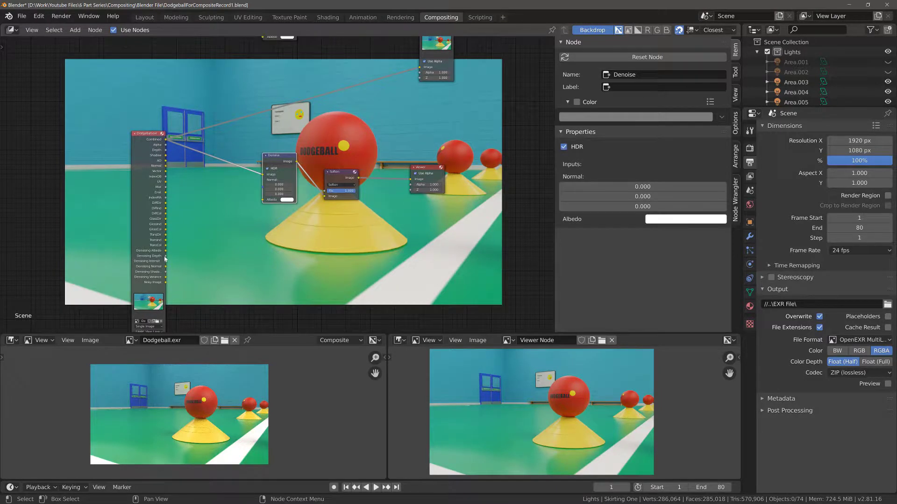
mouse_move(166, 250)
mouse_down()
mouse_move(223, 203)
mouse_move(262, 200)
mouse_up()
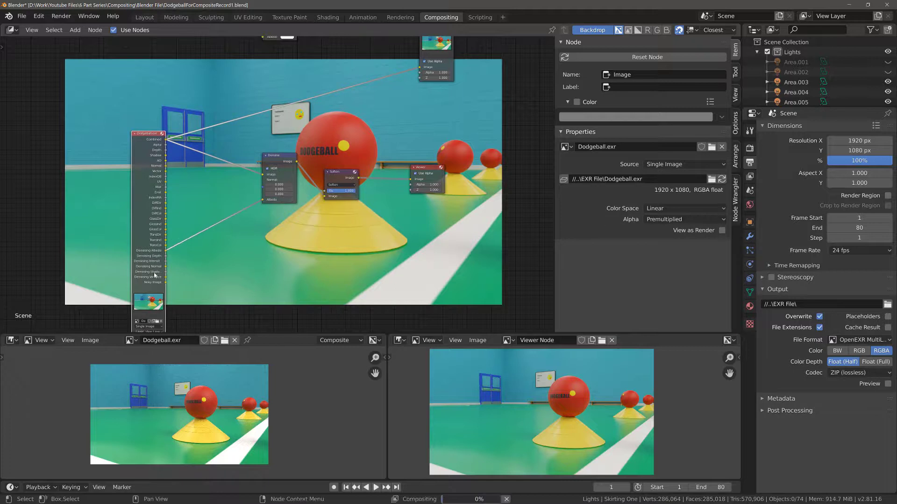
mouse_move(166, 268)
mouse_down()
mouse_move(267, 191)
mouse_move(261, 176)
mouse_up()
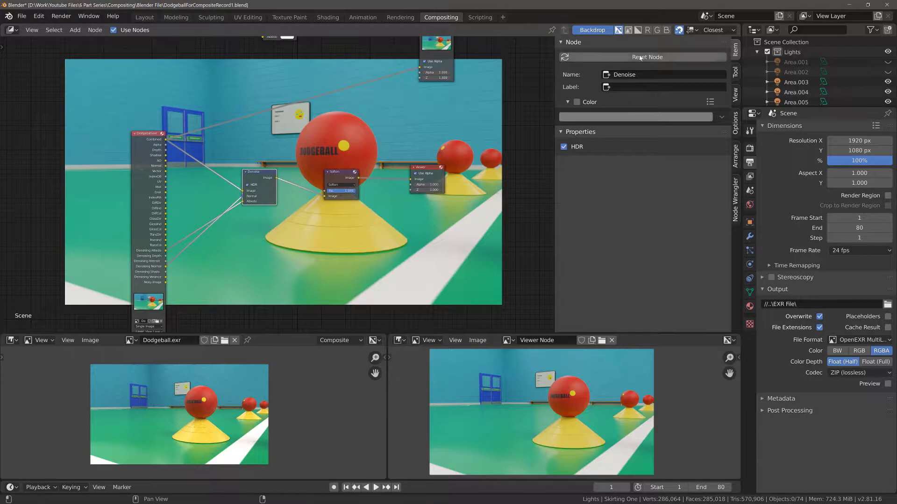
click(337, 178)
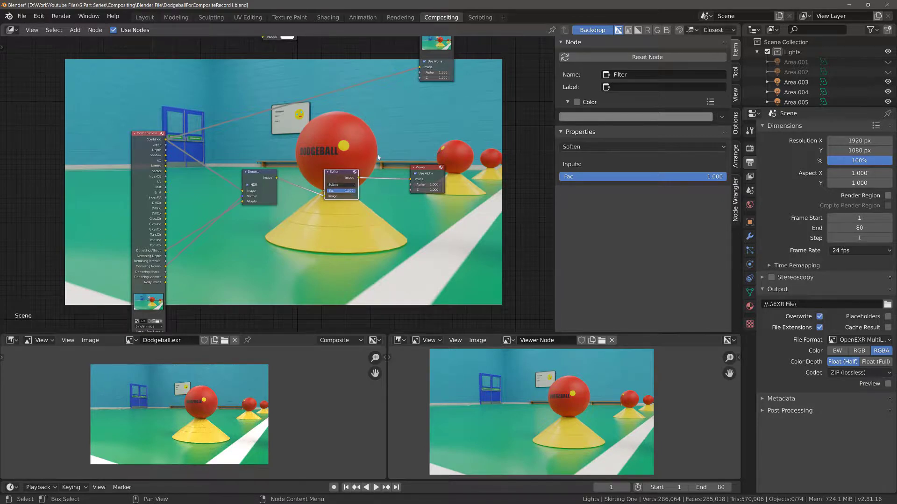
click(350, 185)
- Select the Viewer node and zoom the backdrop preview in twice with Alt+V
click(427, 169)
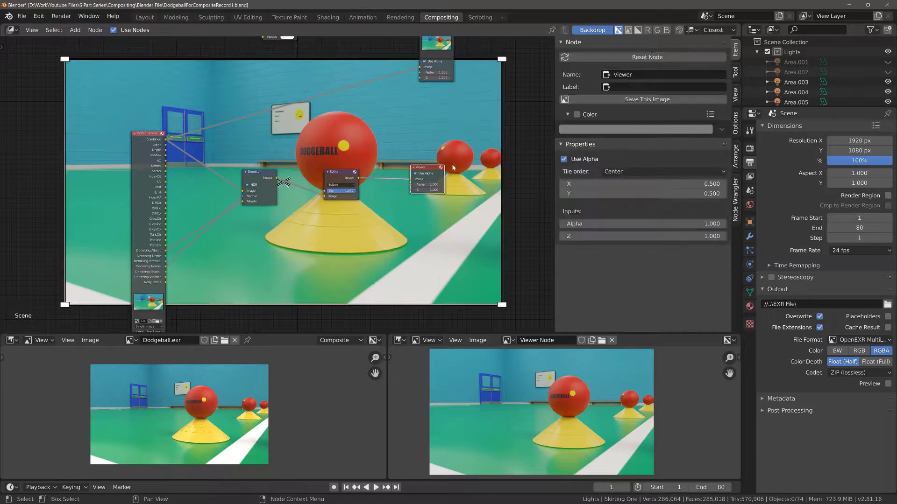
key(ctrl+v)
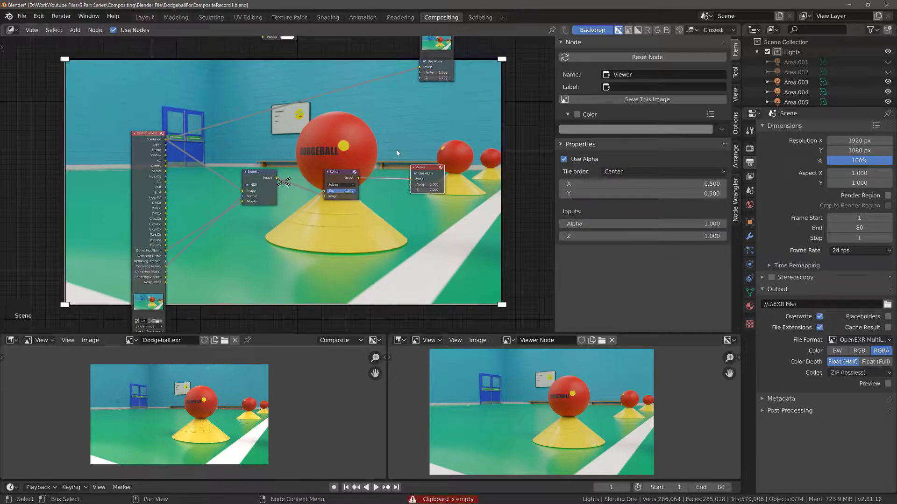
key(alt)
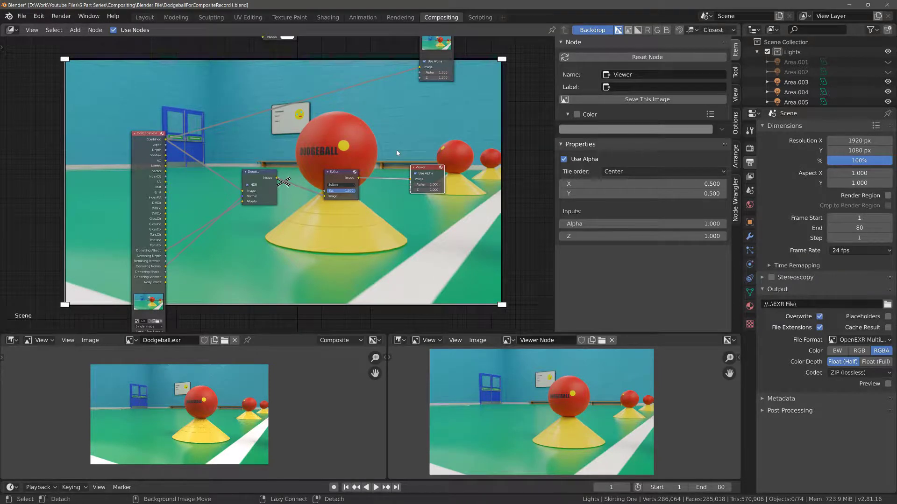
key(alt+v)
key(alt+v)
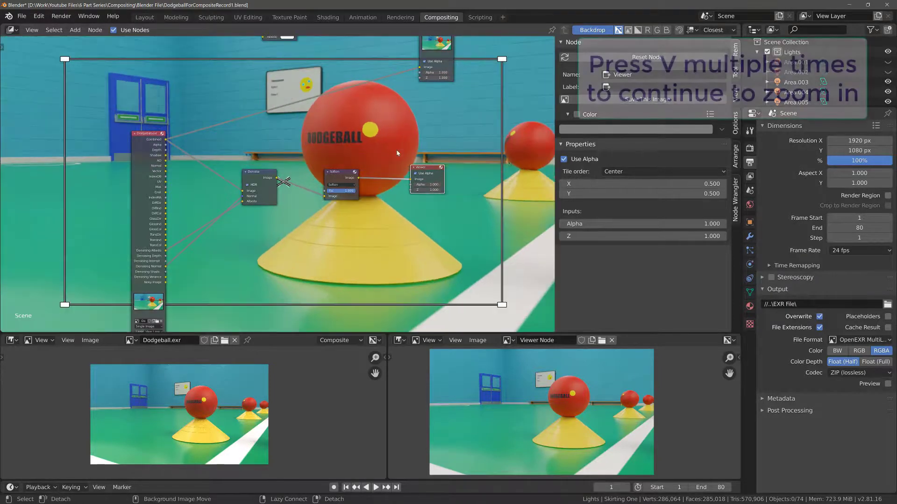
key(alt+v)
key(alt+v)
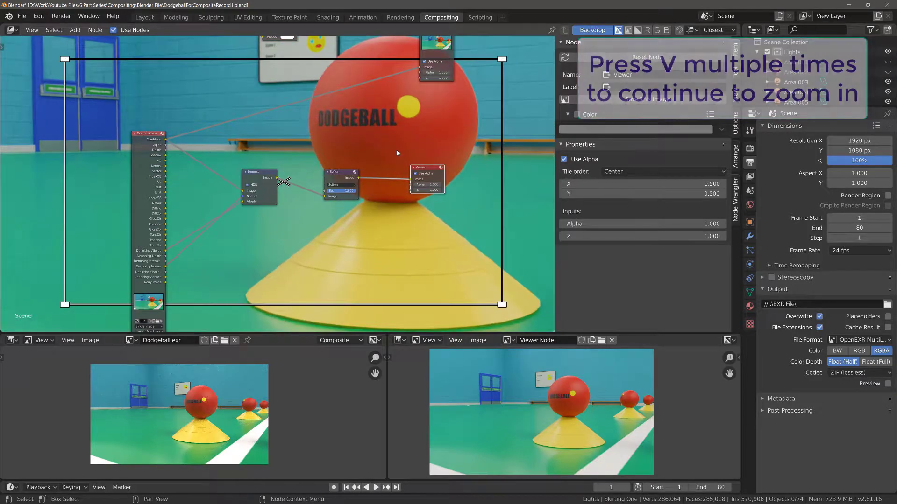
- Switch the Filter node to Sharpen and lower its Fac to 0.273
click(341, 185)
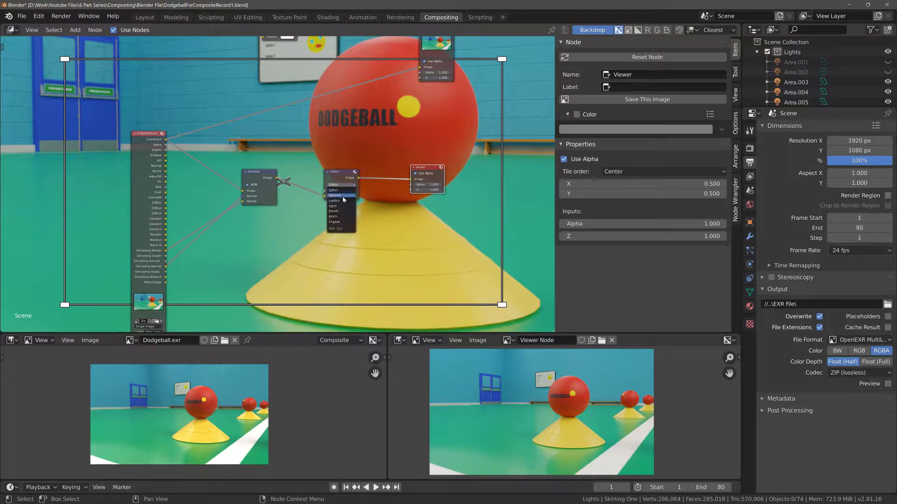
click(344, 196)
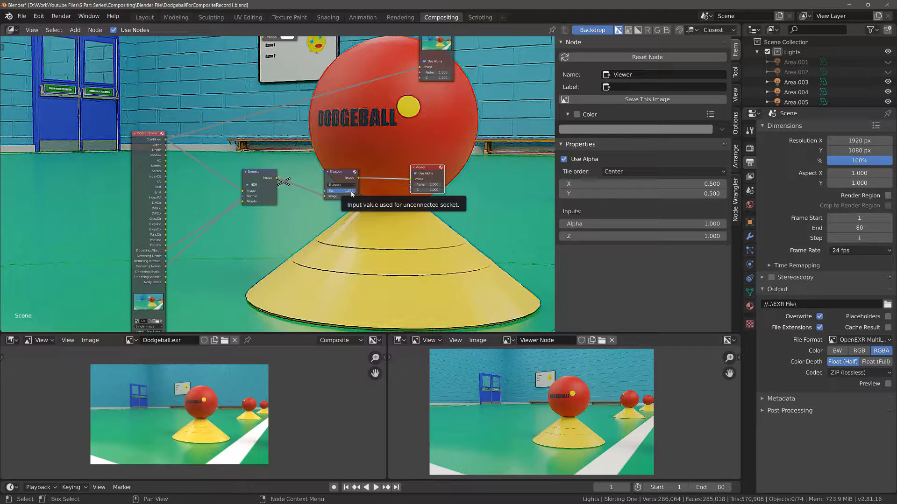
mouse_move(352, 194)
mouse_down()
mouse_move(327, 191)
mouse_move(341, 195)
mouse_up()
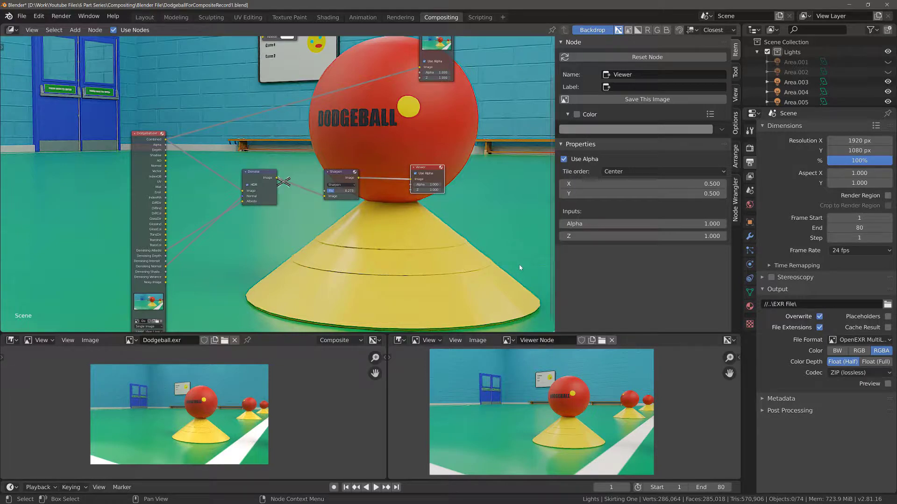
click(347, 174)
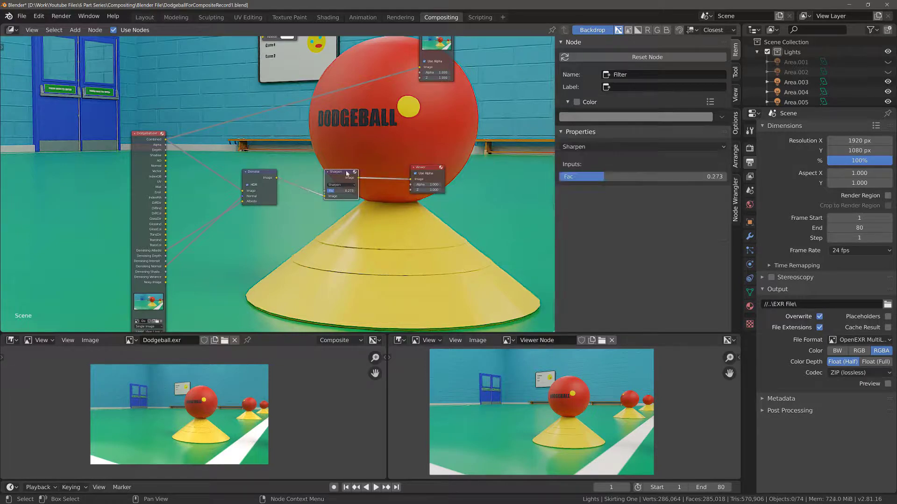
click(347, 185)
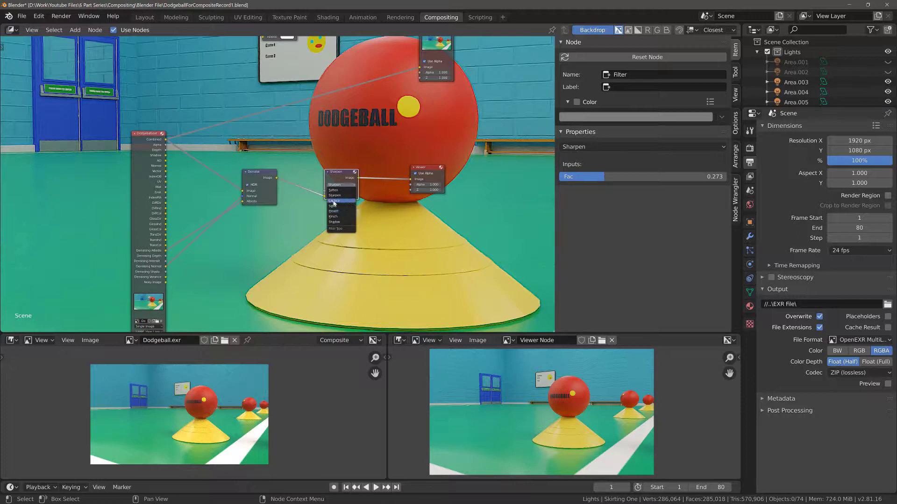
- Change the Filter node to Laplace and raise its Fac to 1.000
click(336, 204)
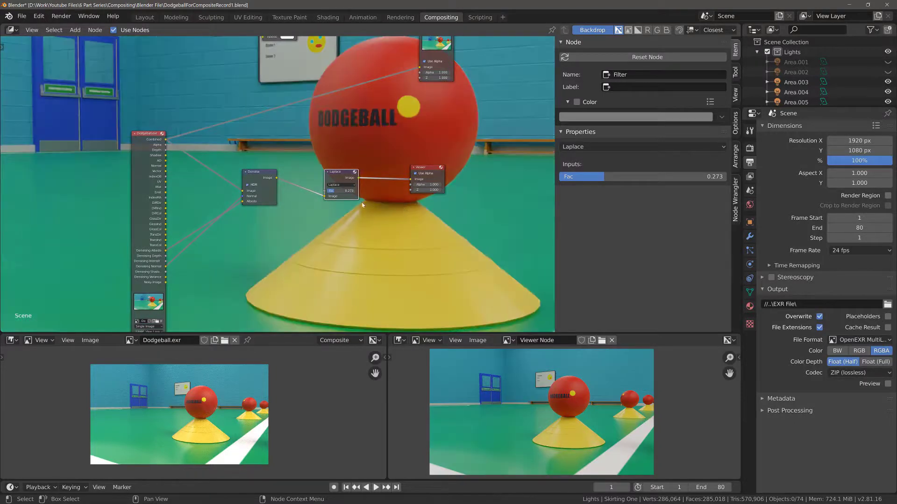
drag(603, 177, 709, 176)
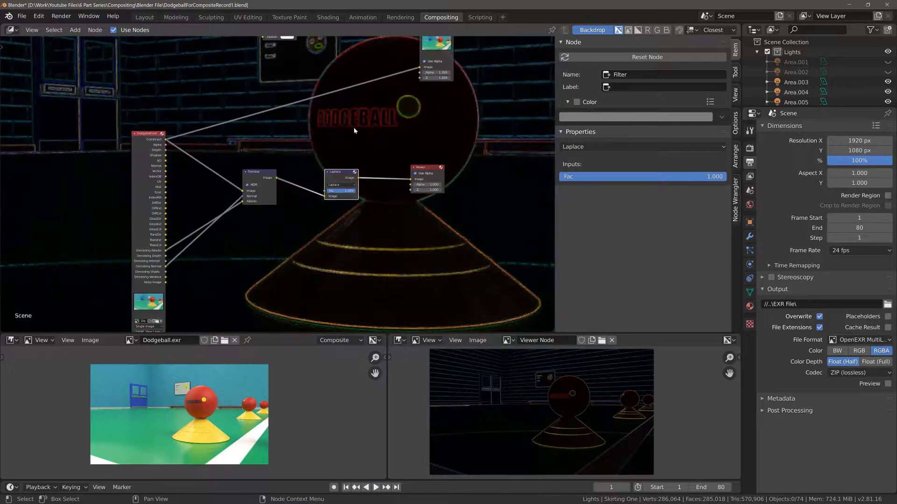
scroll(332, 105, down, 2)
scroll(332, 105, up, 1)
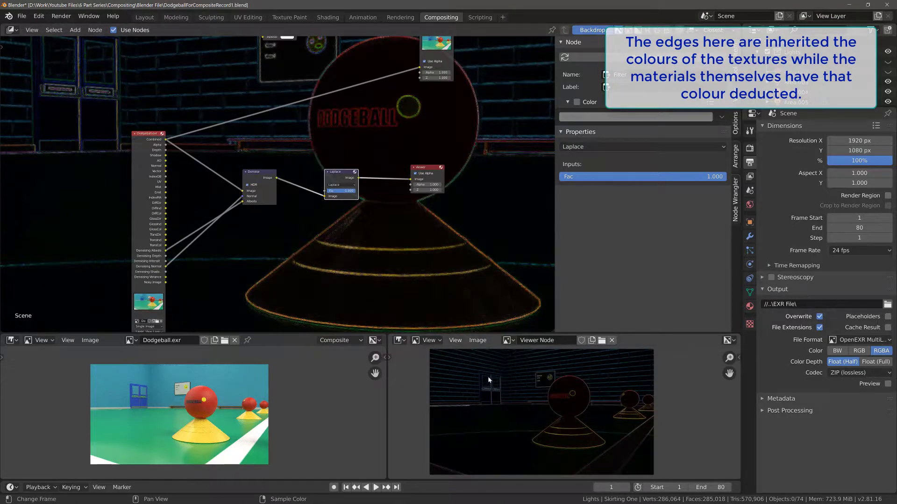
click(338, 185)
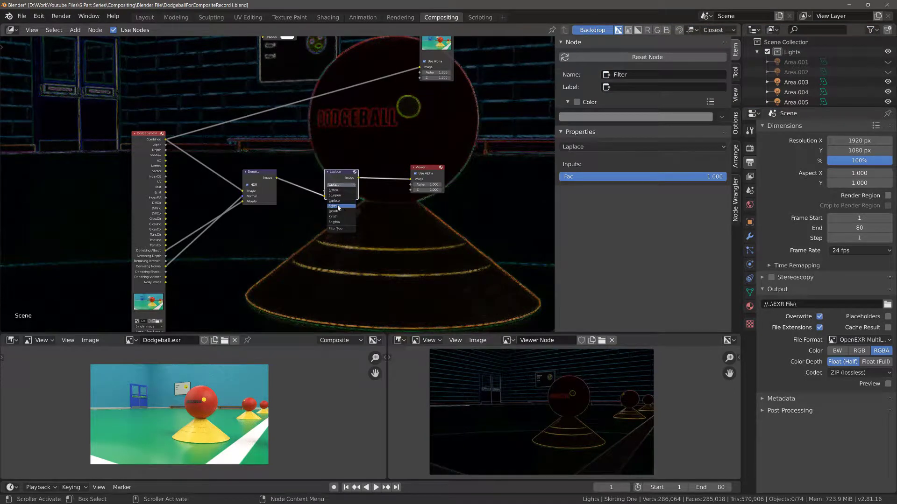
- Try the Sobel, Prewitt and Kirsch filter types, then settle on Shadow
click(338, 207)
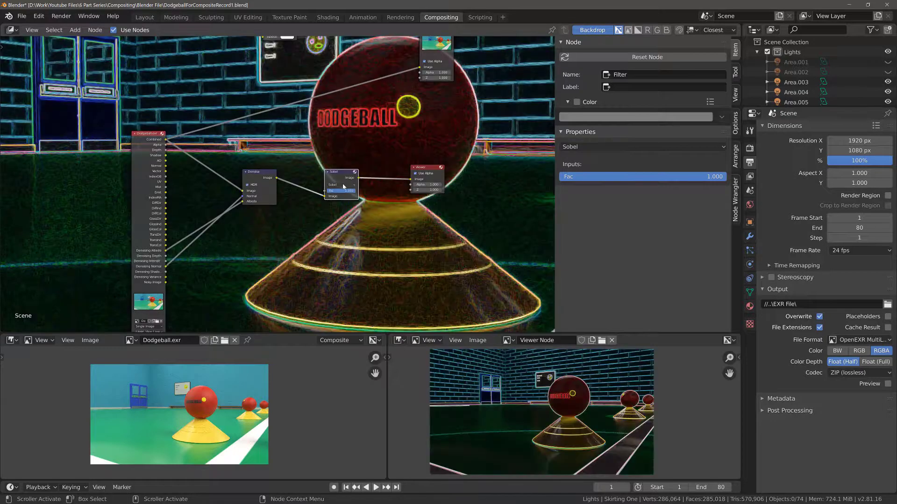
click(343, 185)
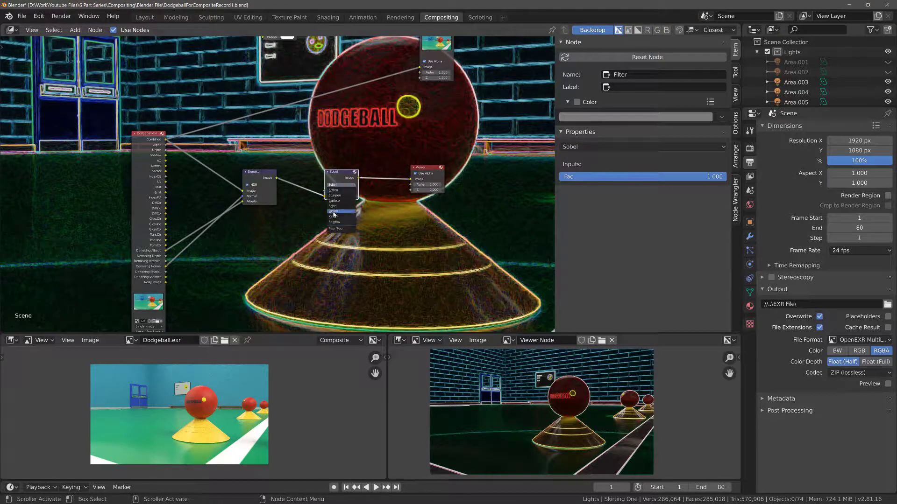
click(334, 213)
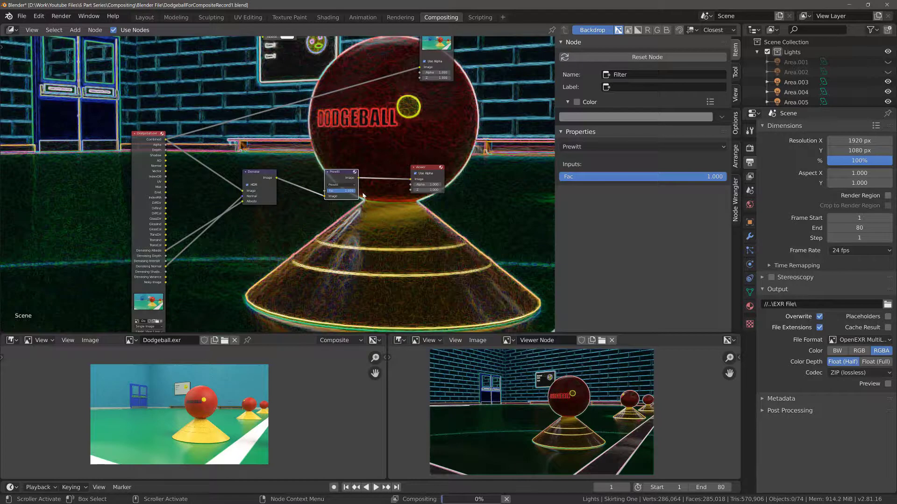
click(341, 185)
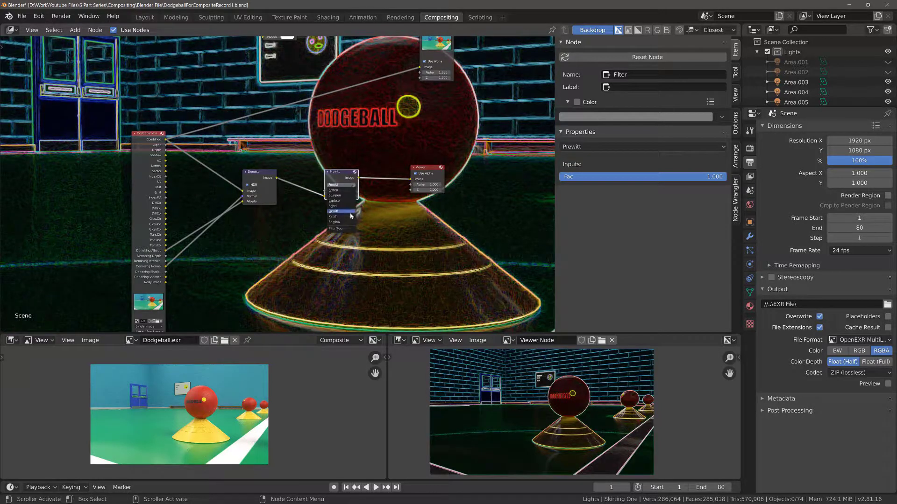
click(352, 217)
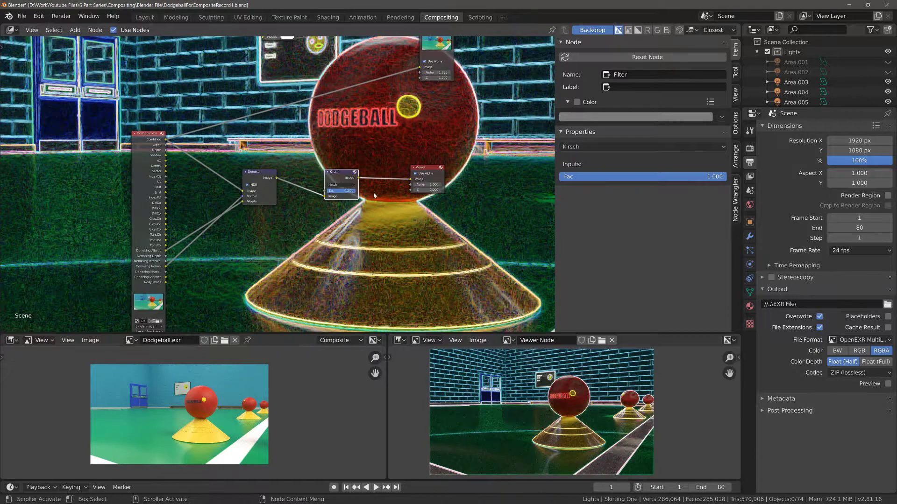
click(341, 185)
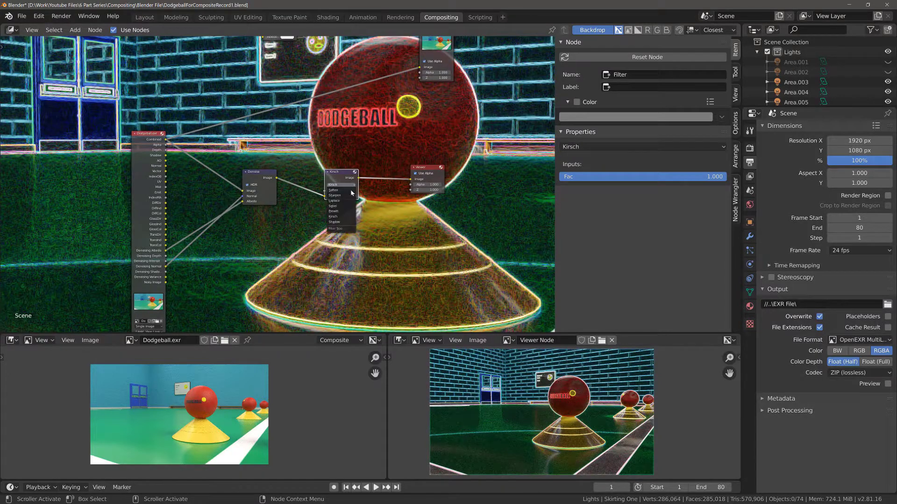
click(345, 227)
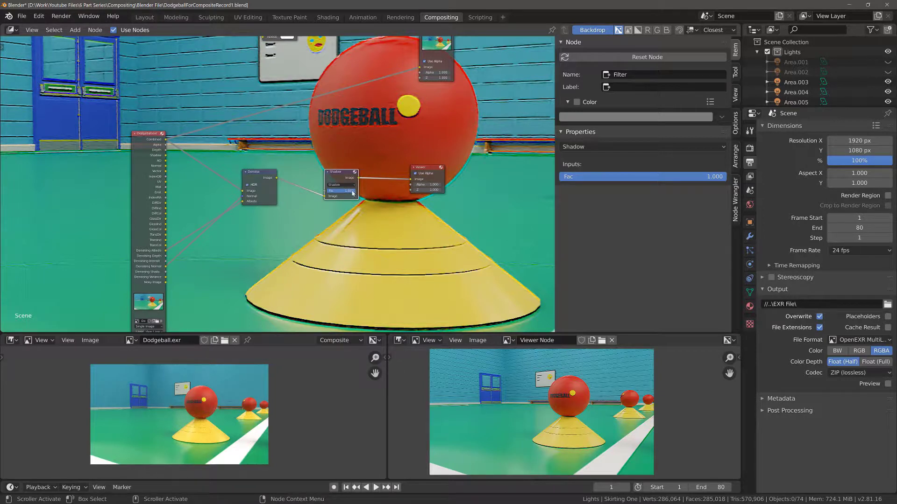
- Test a weaker Shadow Fac, then switch the filter back to Kirsch at Fac 1.000
drag(353, 194, 328, 193)
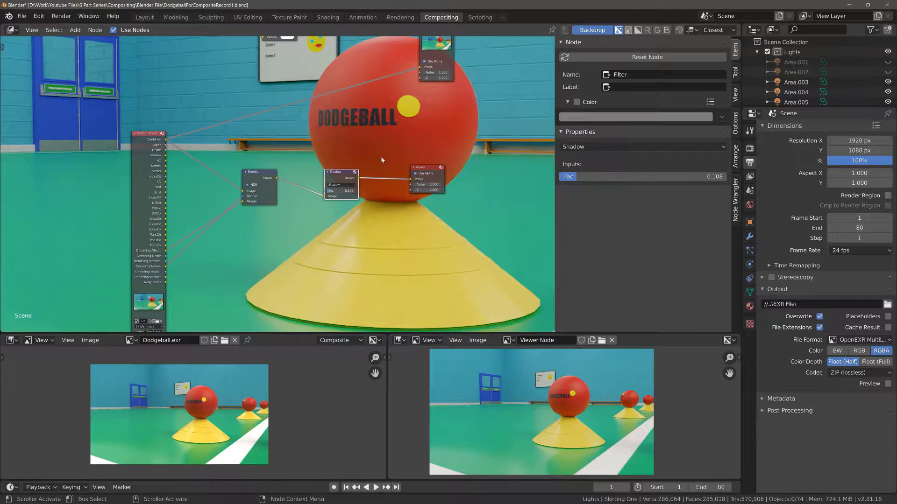
click(342, 186)
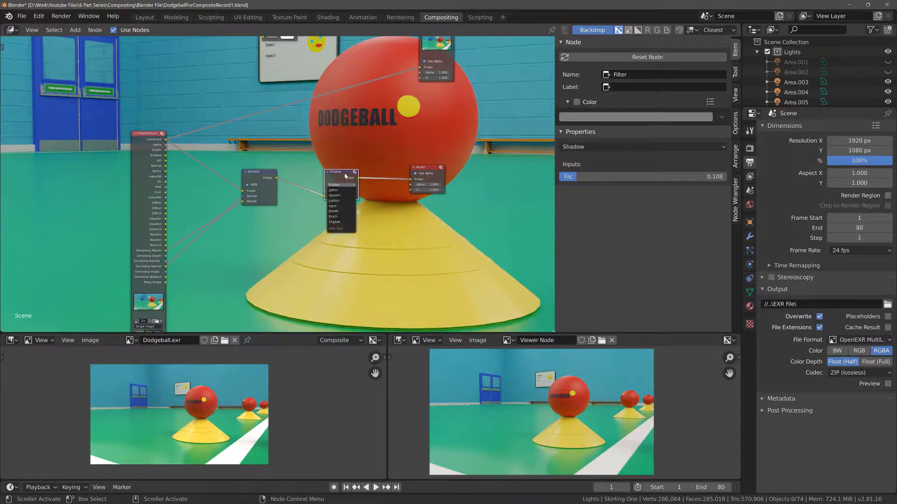
click(340, 218)
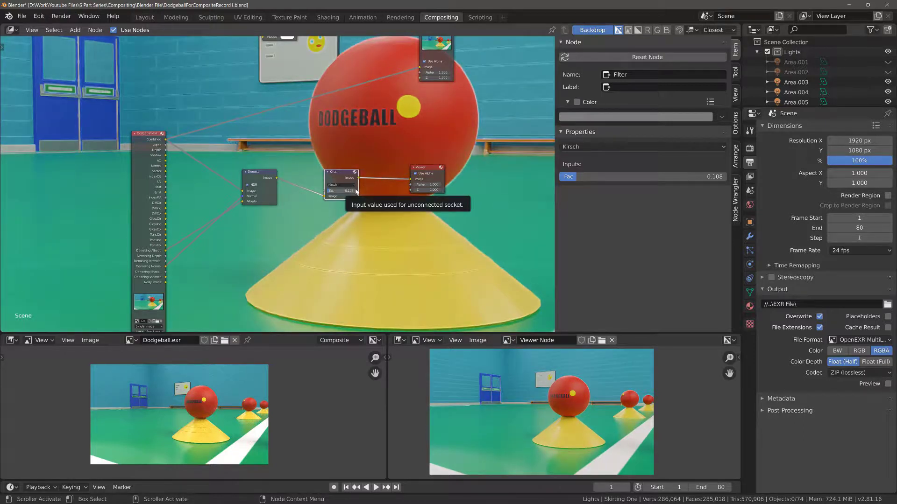
drag(331, 193, 364, 204)
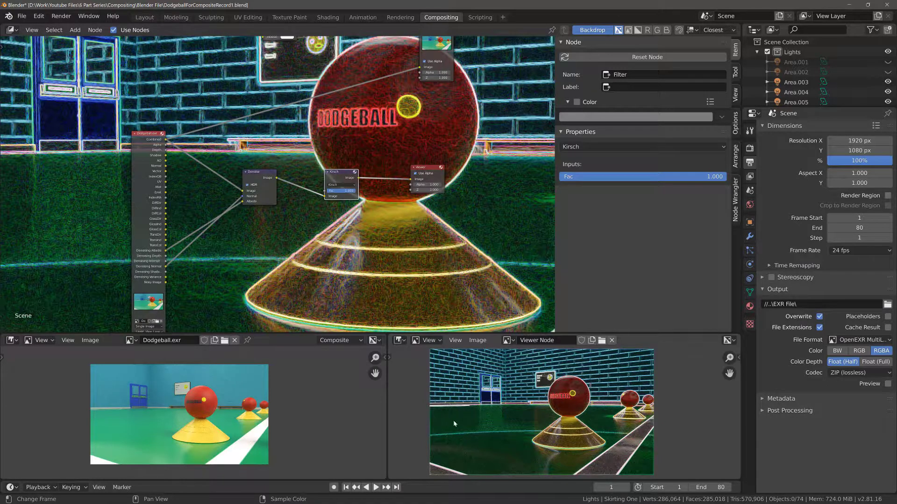
- Use Image > Save As to save the Viewer image as a PNG named NeonDodgeball
click(478, 341)
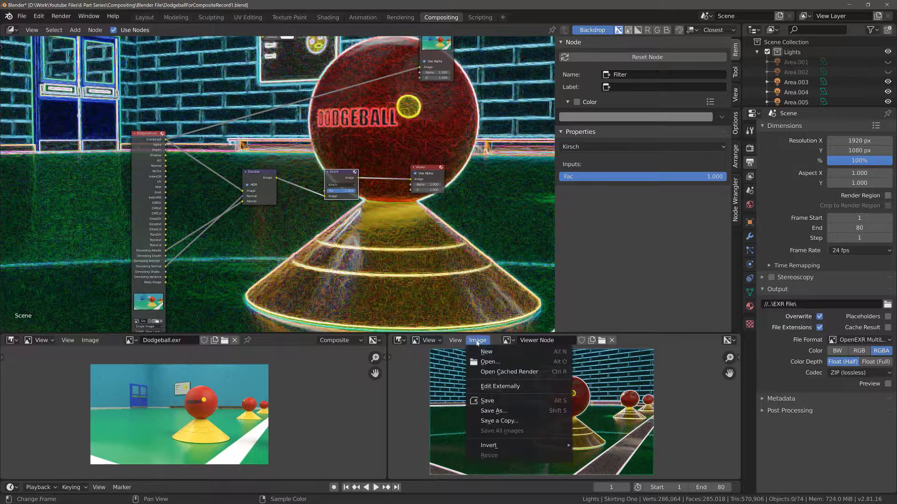
click(495, 411)
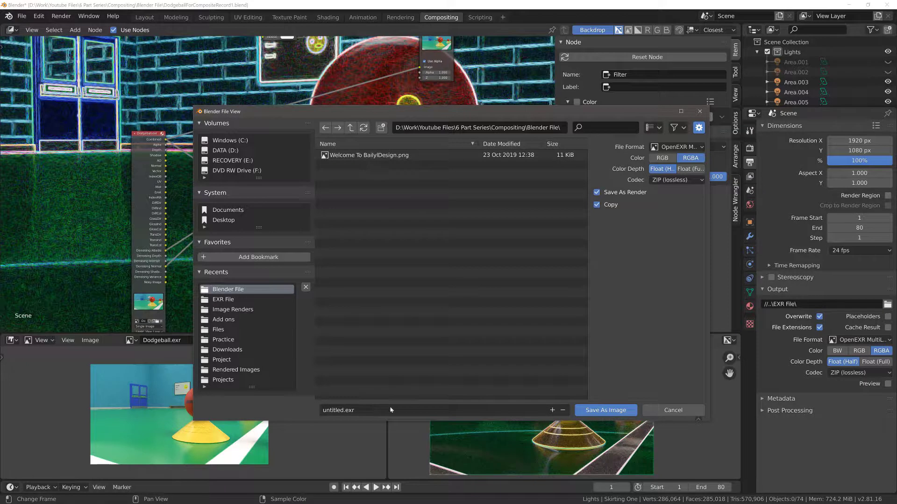
click(691, 147)
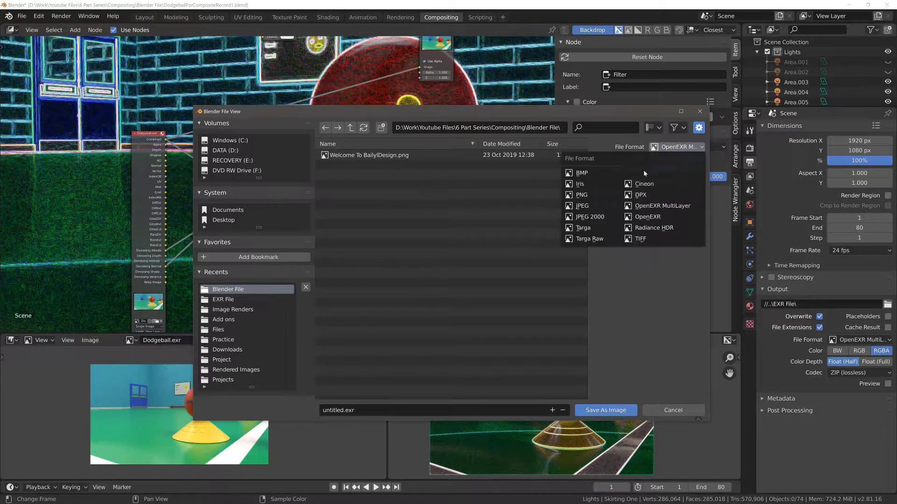
click(602, 198)
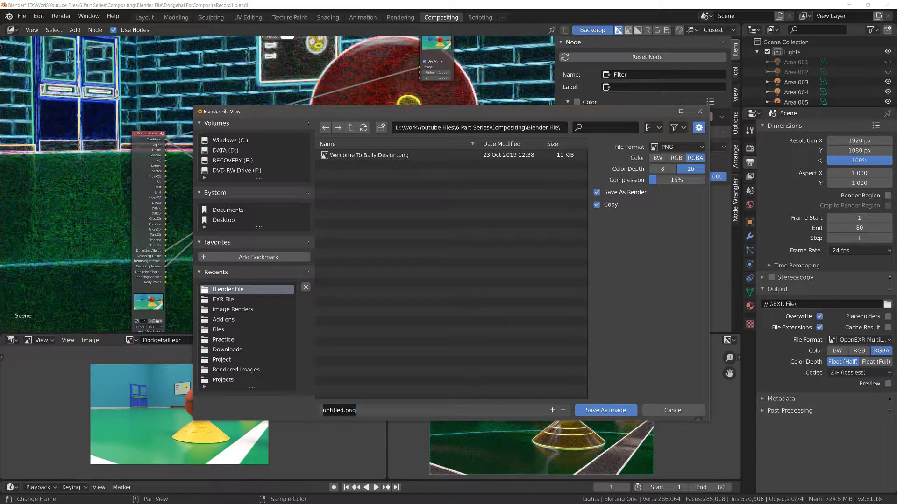
text(NeonDodgeball)
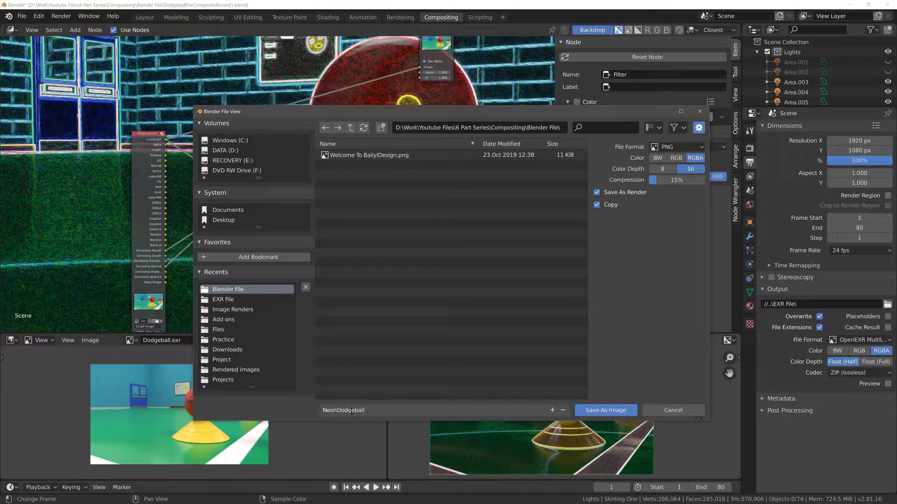
key(Return)
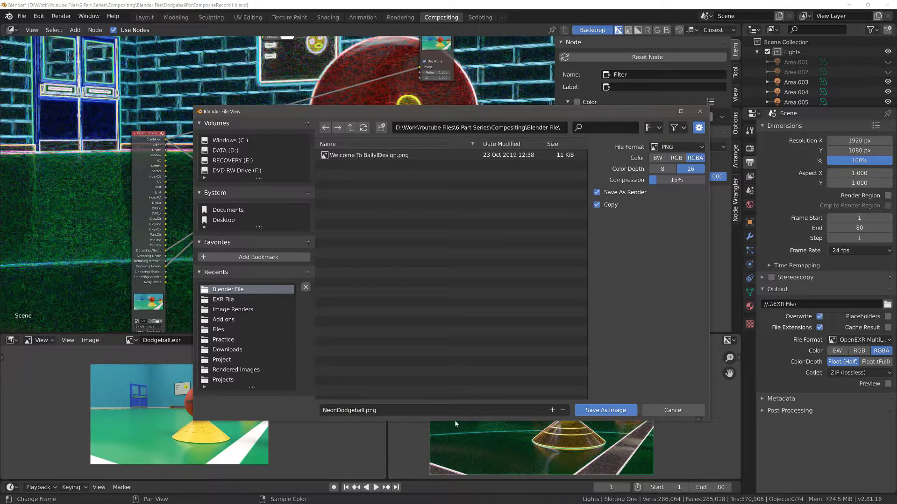
click(602, 410)
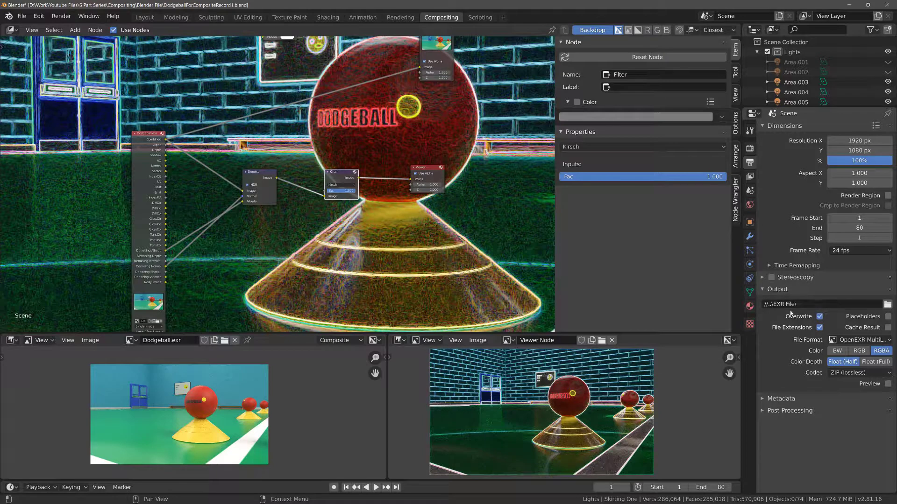
- Change the render output File Format from OpenEXR MultiLayer to PNG
click(841, 340)
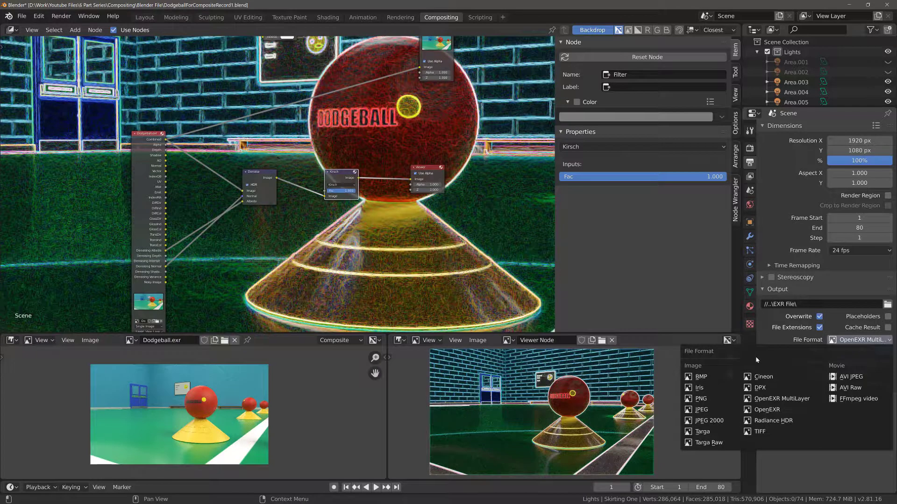
click(714, 403)
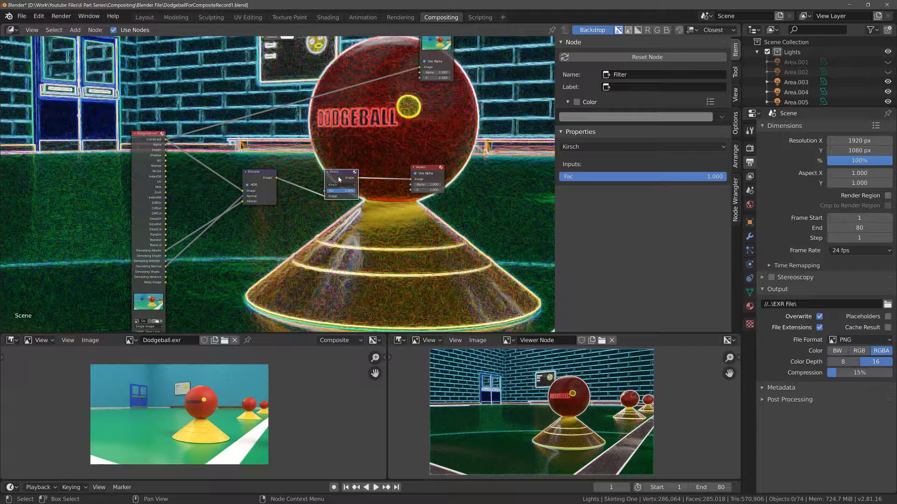
- Convert the Kirsch Filter node into a Bilateral Blur and select it with the Viewer
key(shift)
key(shift+s)
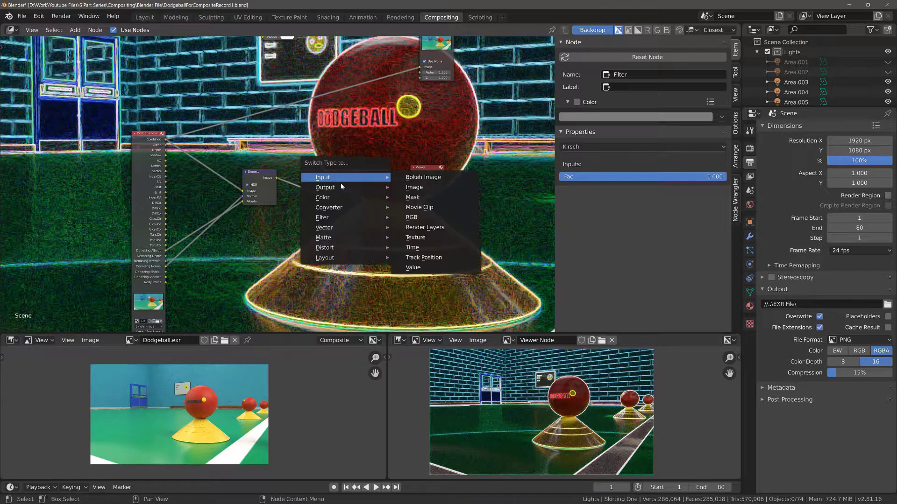
mouse_move(346, 207)
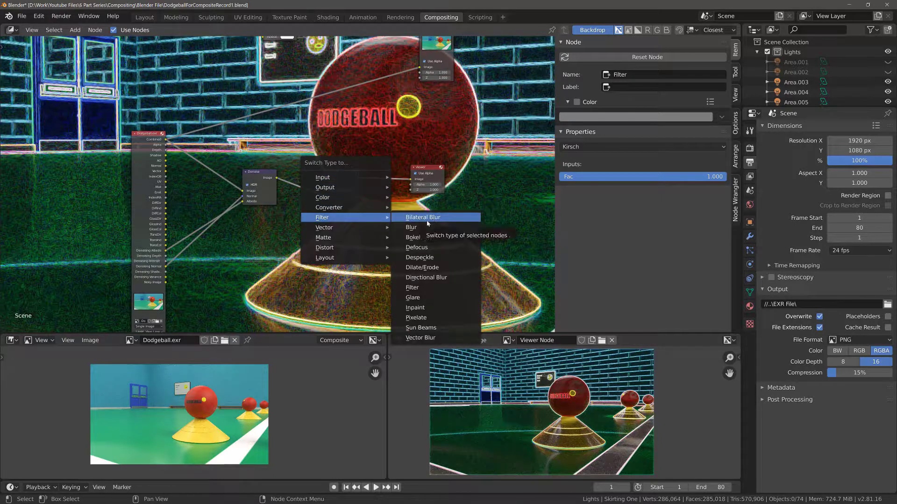
click(428, 219)
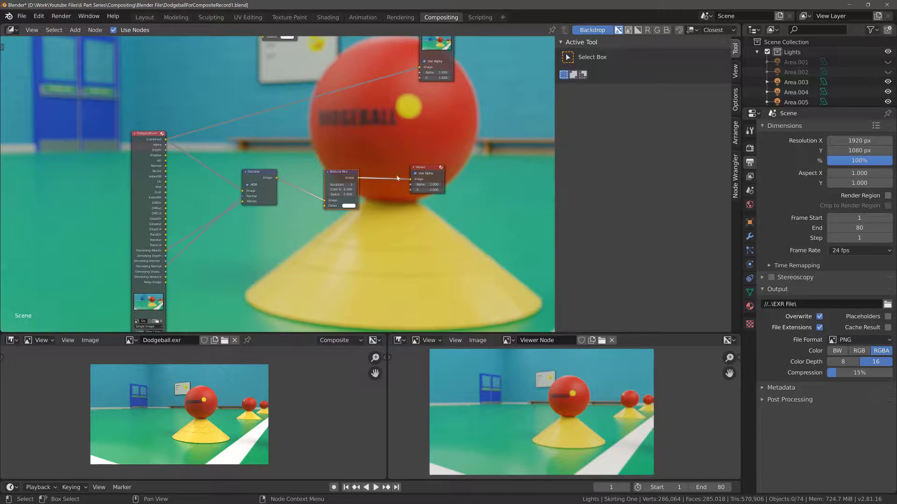
click(435, 173)
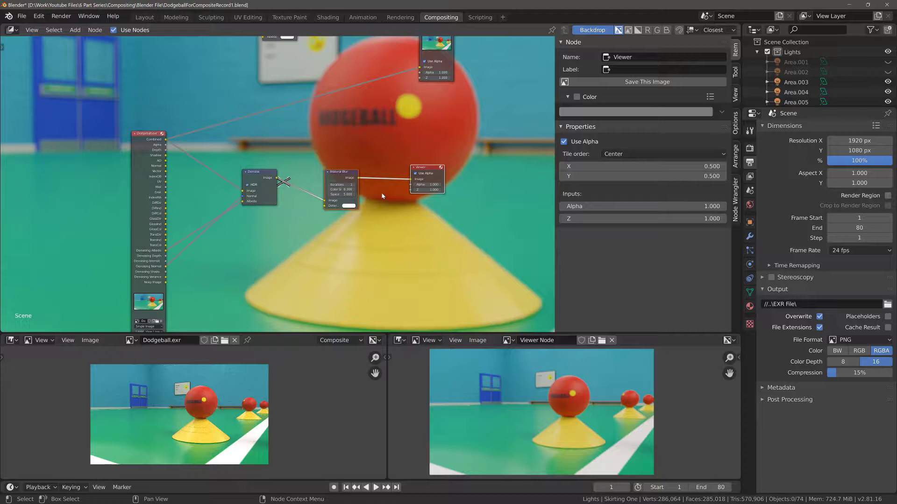
shift+click(341, 186)
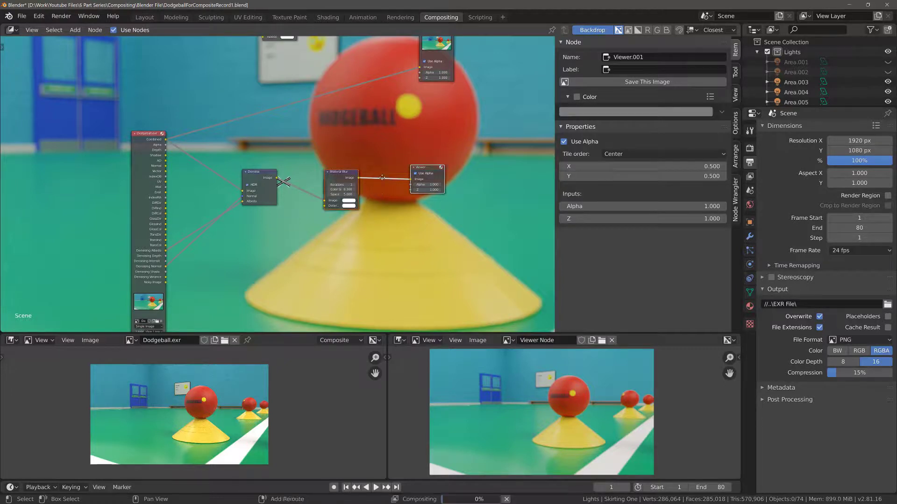
- Duplicate the Bilateral Blur and Viewer nodes and place the copies below
key(shift+d)
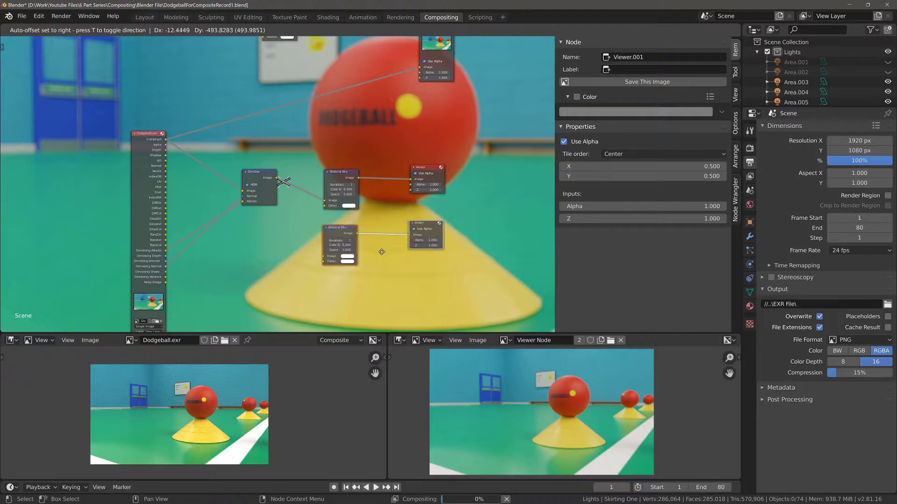
click(382, 252)
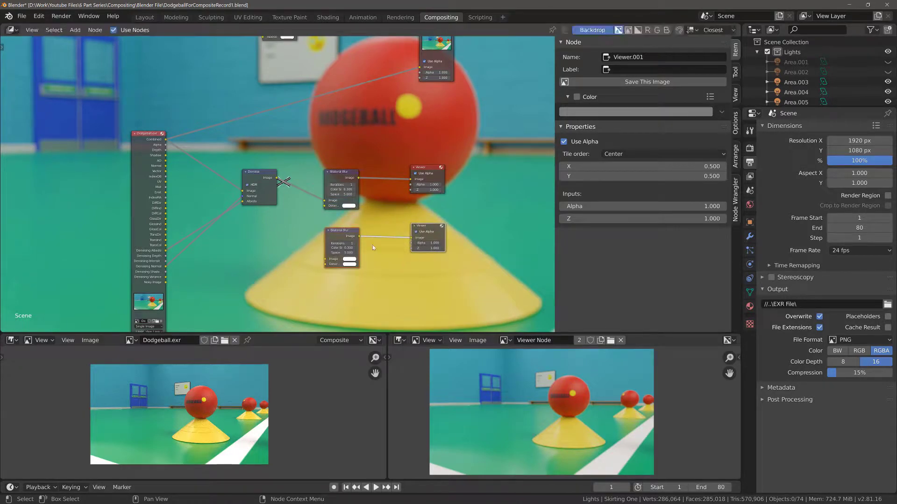
click(345, 237)
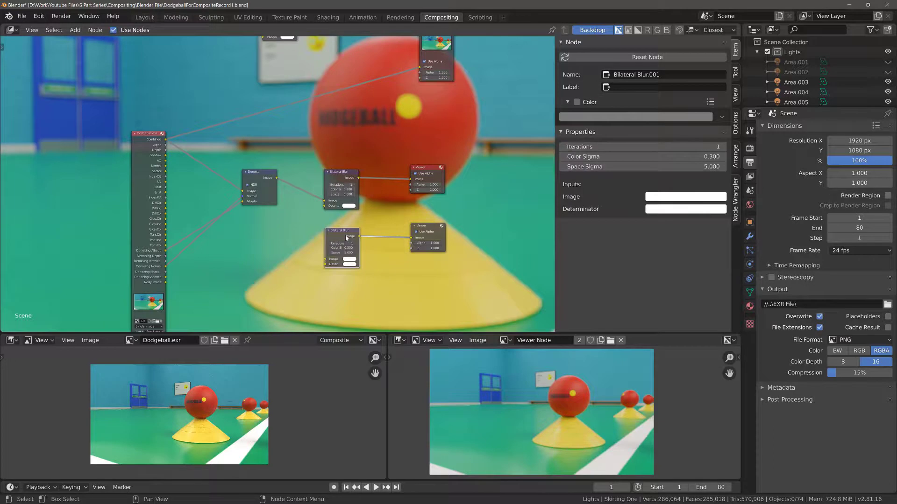
- Turn the copy into a Blur node fed by Denoise's Image output and preview it
key(shift+s)
mouse_move(345, 235)
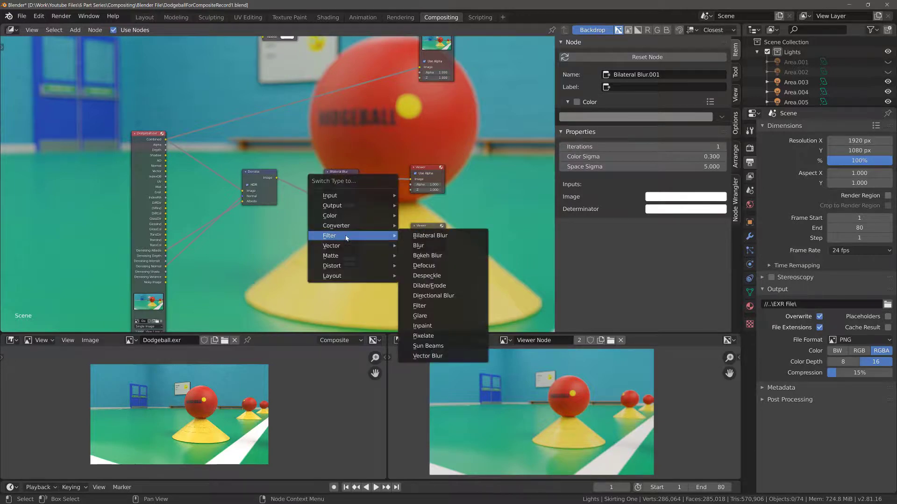
click(425, 245)
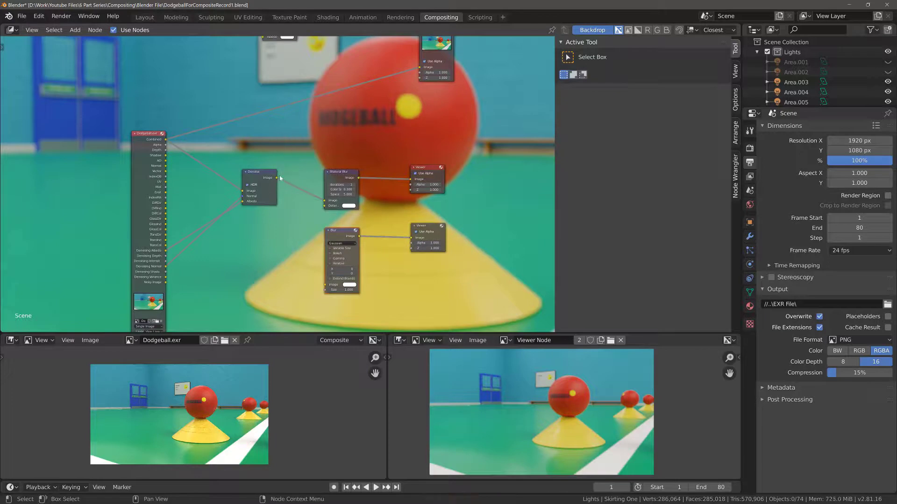
drag(278, 179, 327, 286)
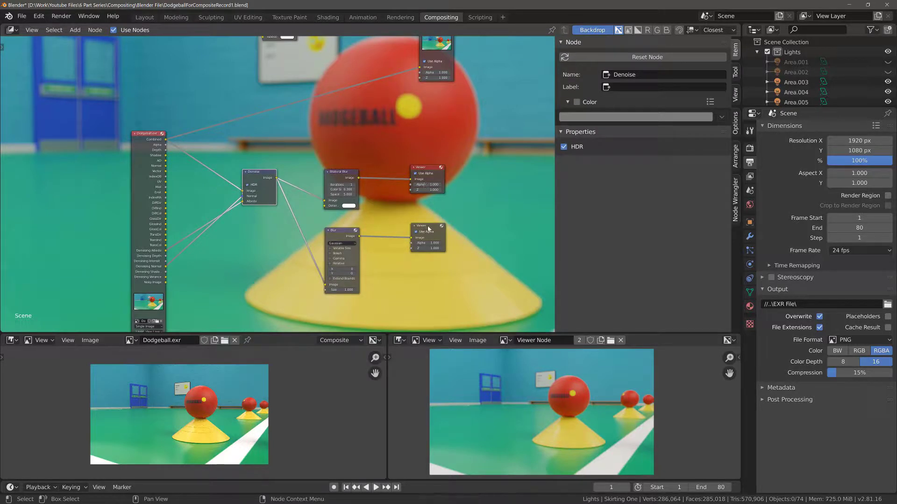
click(428, 229)
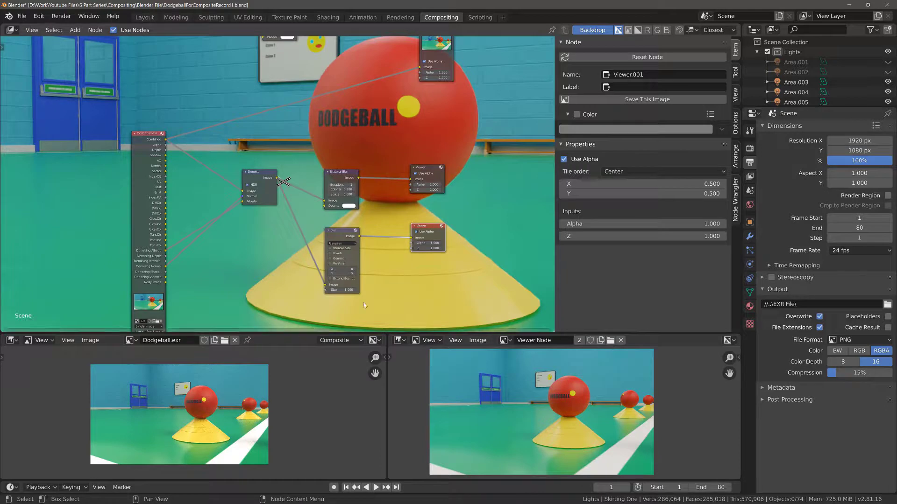
scroll(366, 301, up, 3)
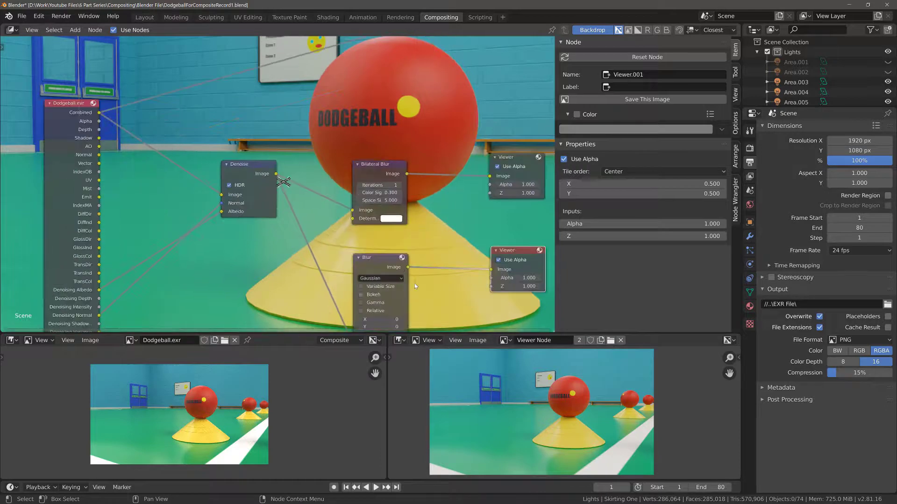
- Set the Blur node's X and Y sizes to 25
middle_drag(429, 292, 270, 212)
scroll(270, 213, up, 2)
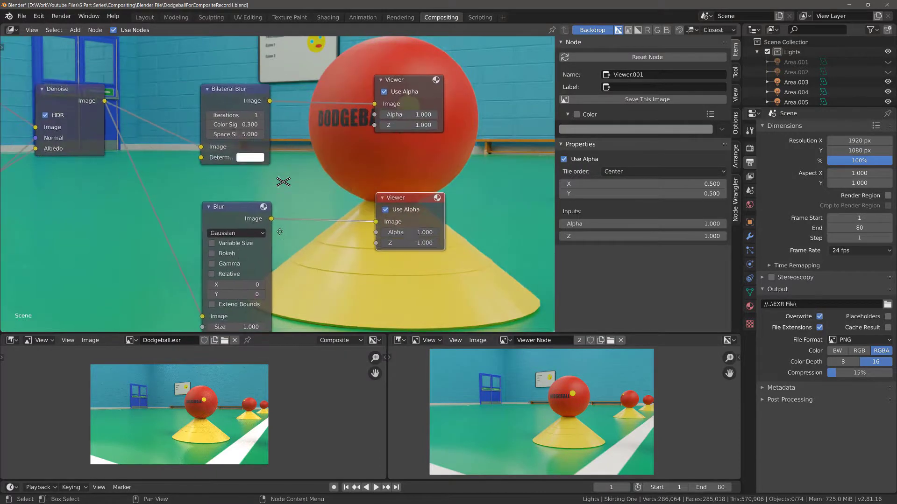
scroll(302, 237, down, 2)
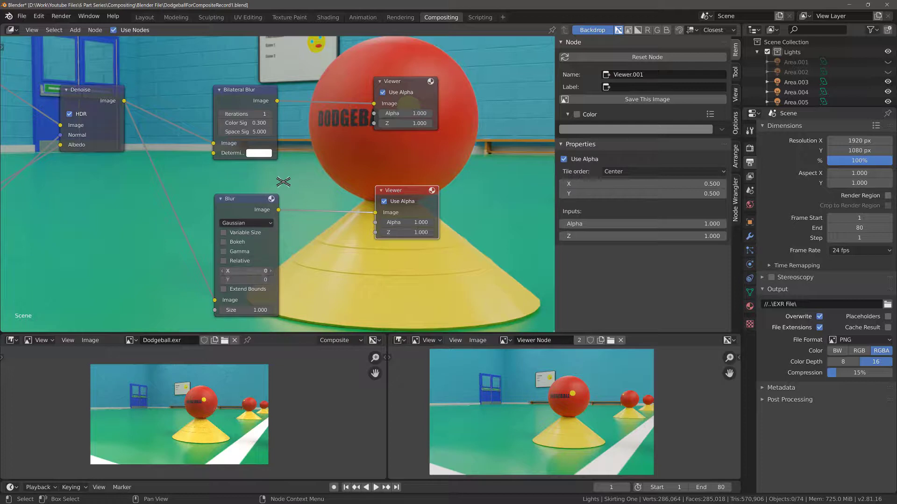
drag(244, 271, 243, 271)
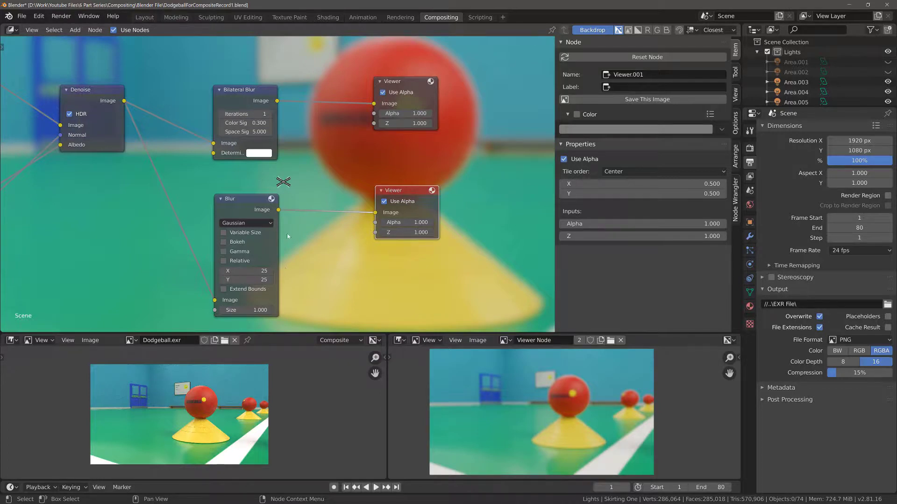
- Widen the Bilateral Blur node and show the upper Viewer's output in the backdrop
click(249, 96)
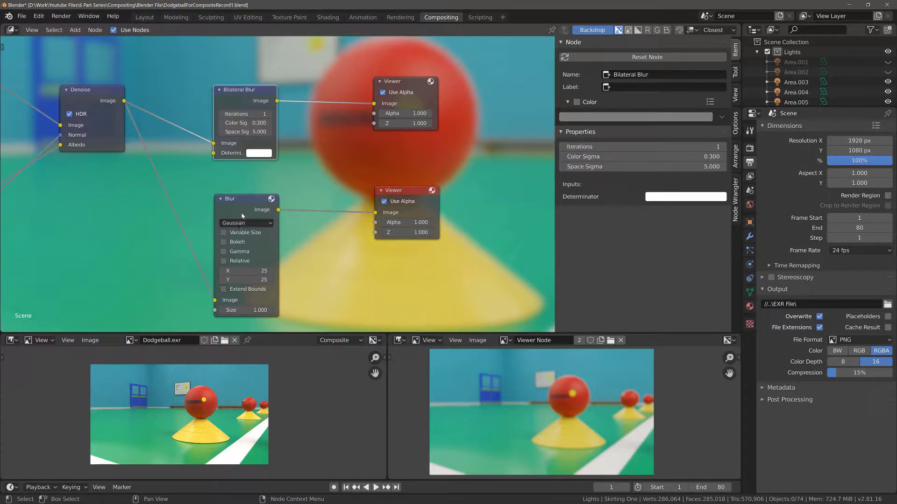
drag(213, 103, 194, 102)
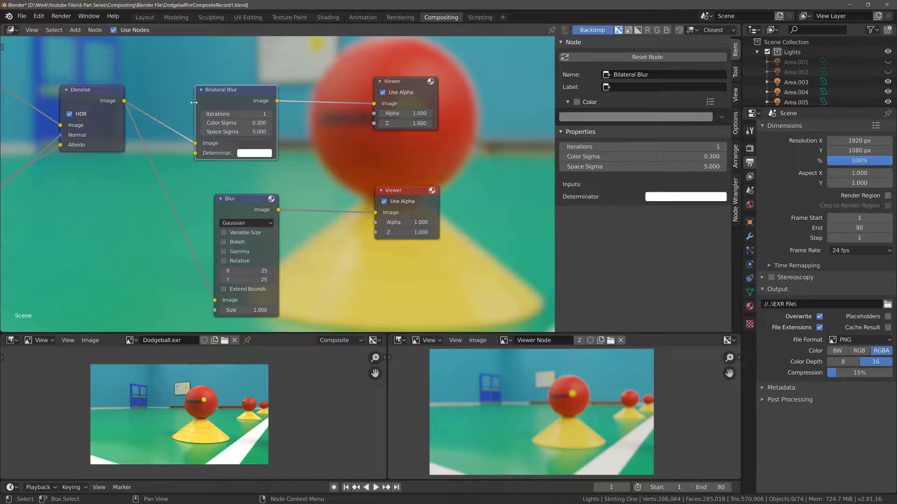
click(403, 88)
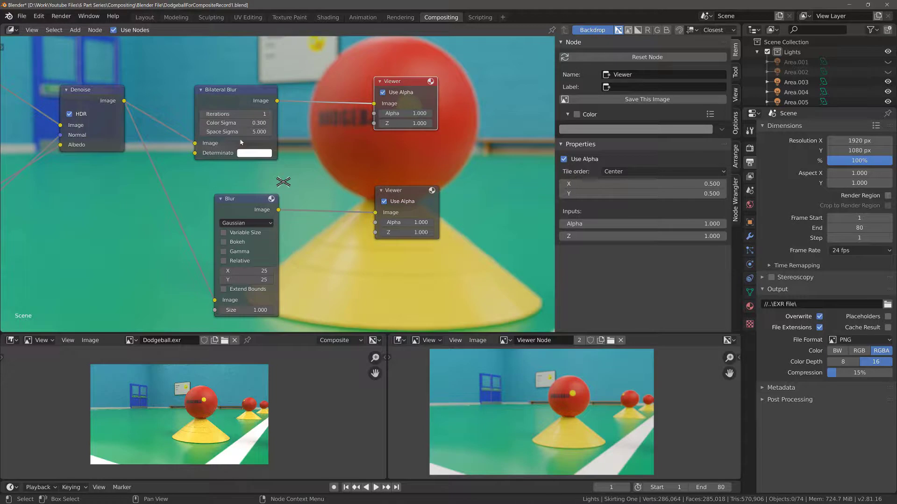
click(271, 114)
click(270, 114)
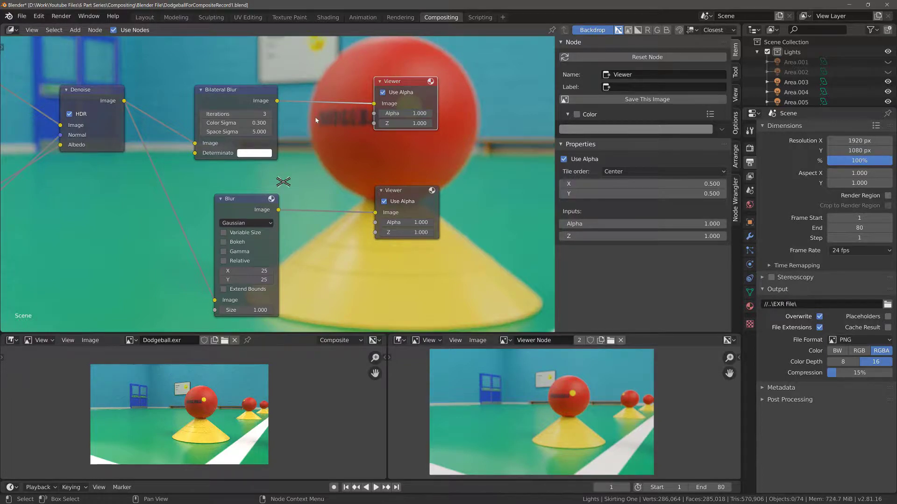
click(210, 119)
text(1)
key(Return)
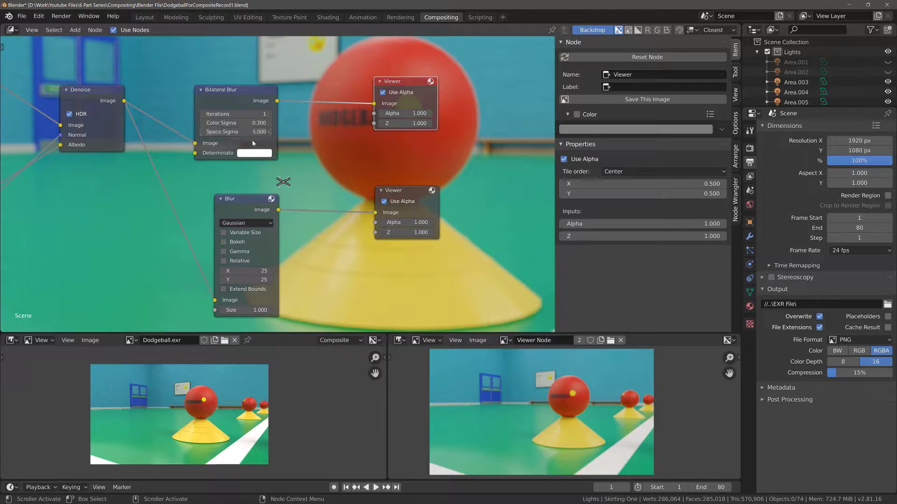
- Try a Bilateral Blur Space Sigma of 0.1, then set it to 18.2
click(248, 131)
key(BackSpace)
text(.1)
key(Return)
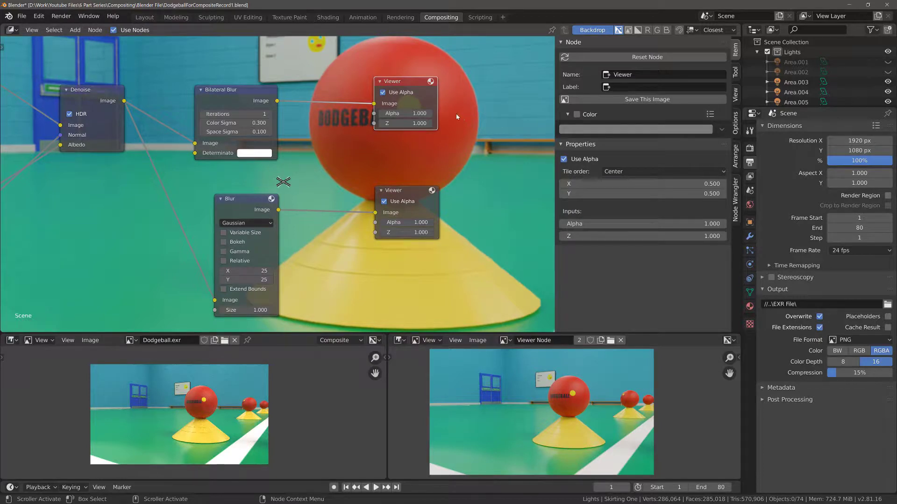
click(239, 133)
text(18.2)
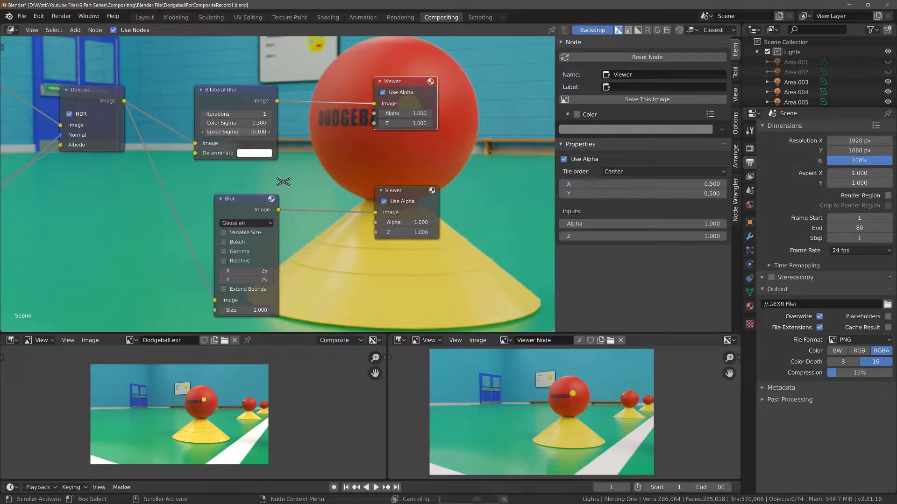
key(Return)
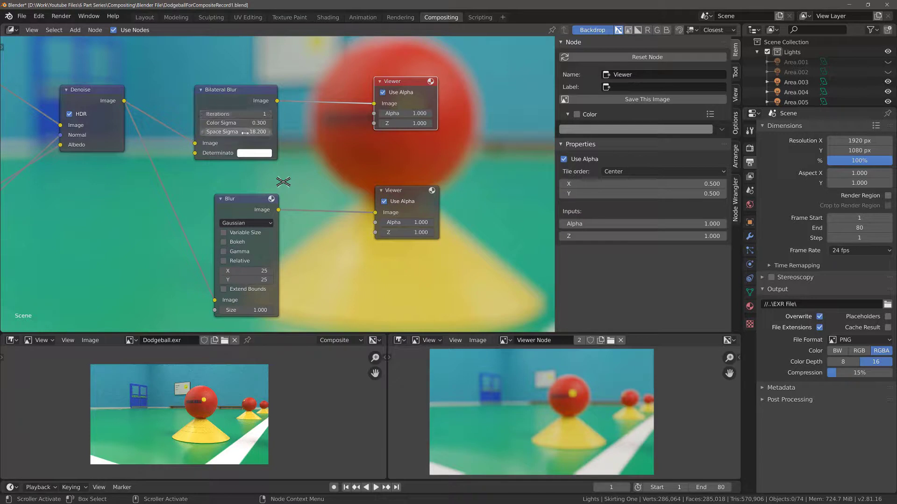
click(245, 132)
- Try Bilateral Blur Space Sigma values of 0.2 and 4, then settle back on 5
key(BackSpace)
text(.2)
key(Return)
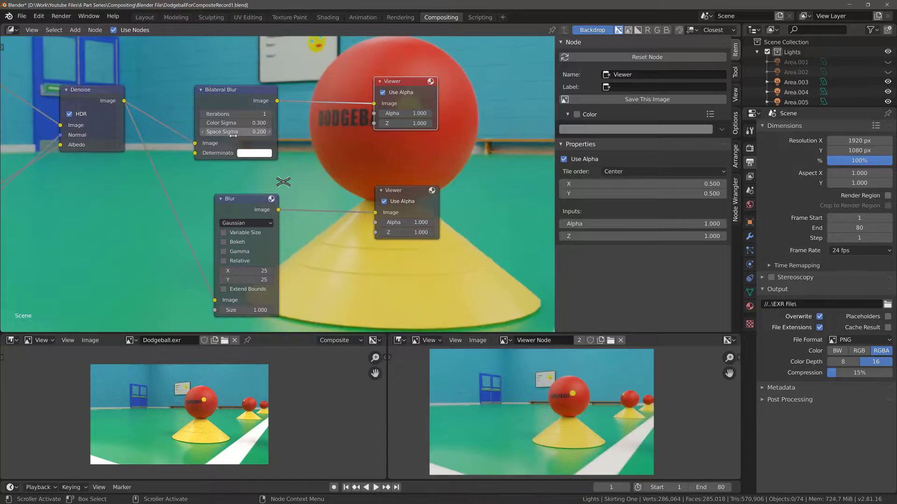
double_click(233, 131)
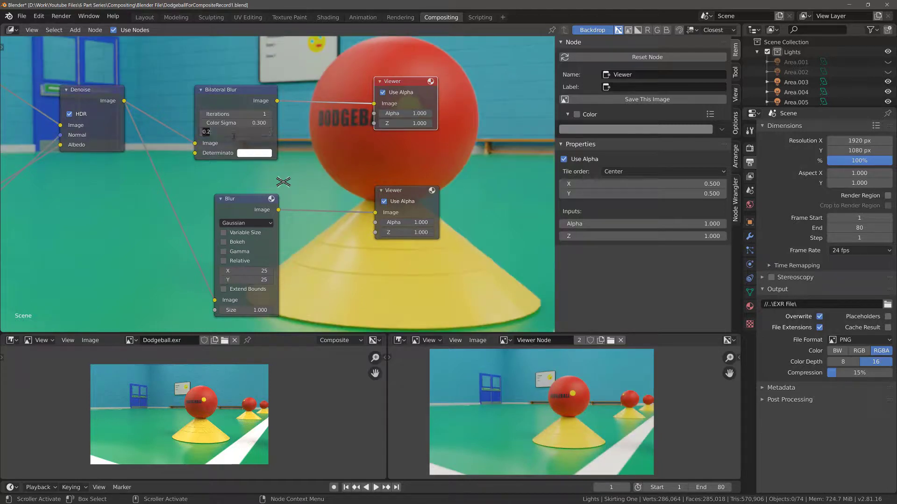
text(4)
key(Return)
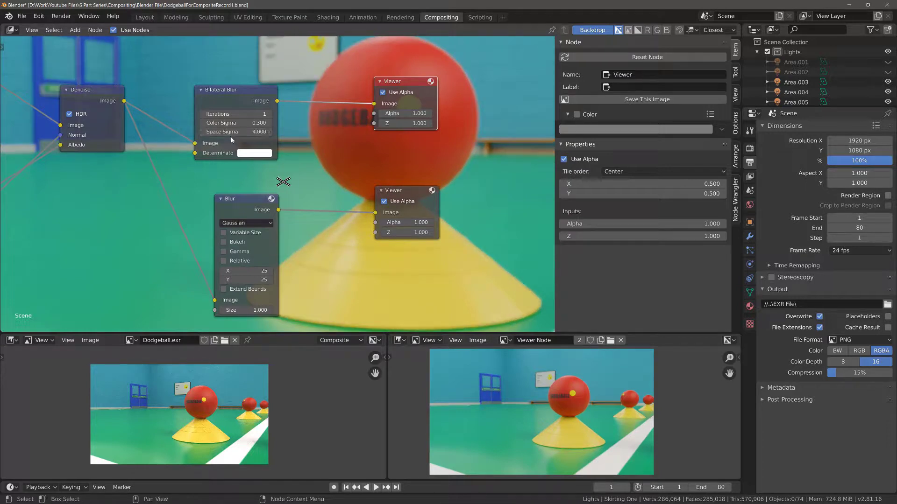
double_click(233, 132)
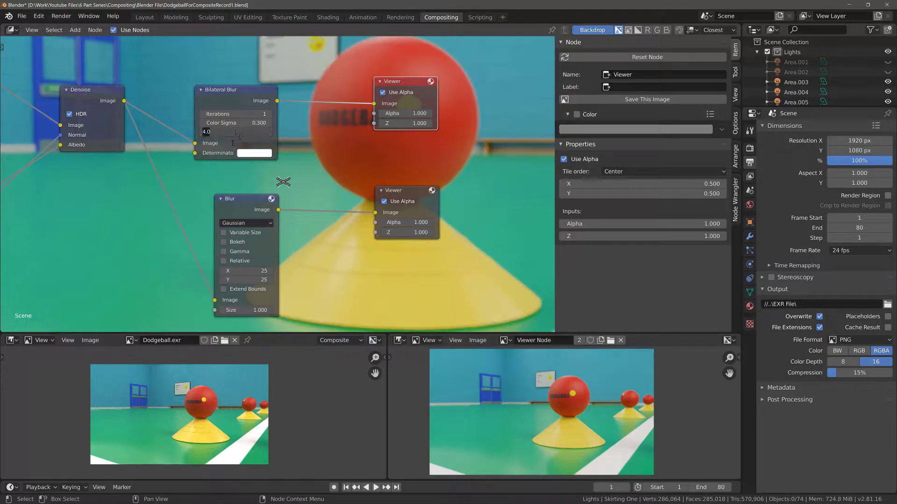
text(5)
key(Return)
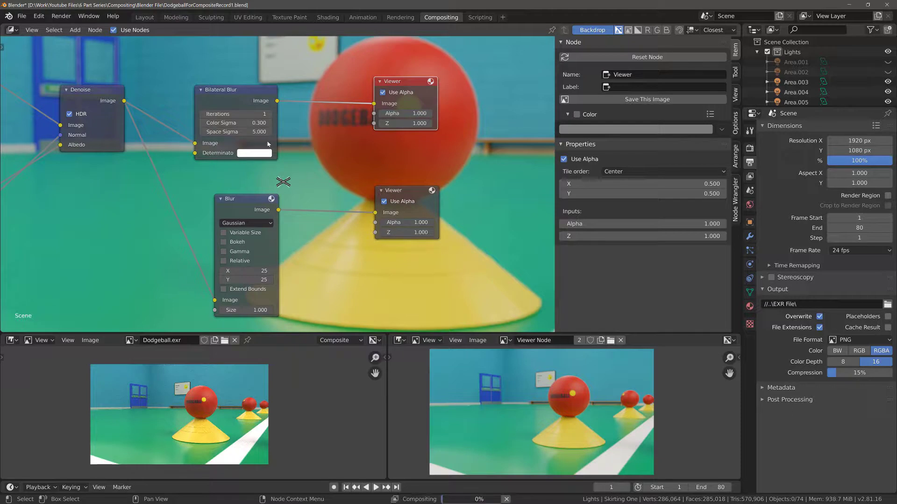
- Widen the Bilateral Blur node and zoom out so the Render Layers node is visible
drag(276, 137, 297, 137)
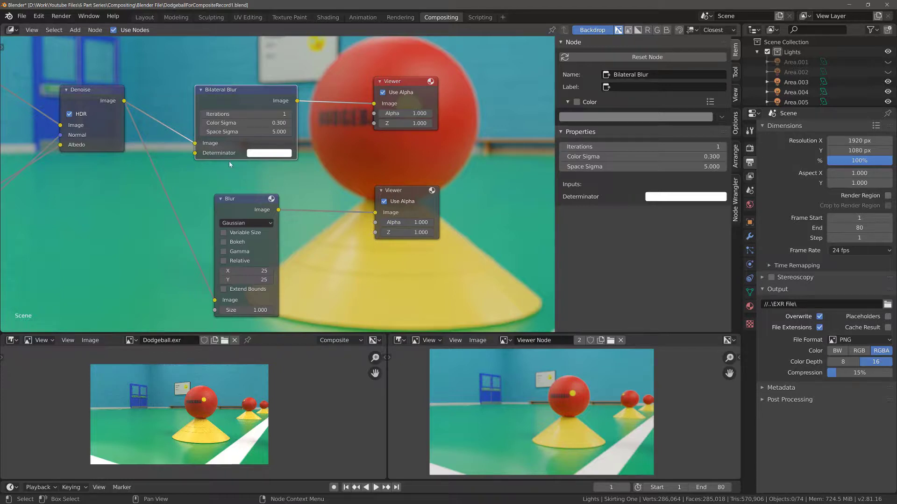
scroll(193, 127, down, 4)
middle_drag(191, 125, 217, 130)
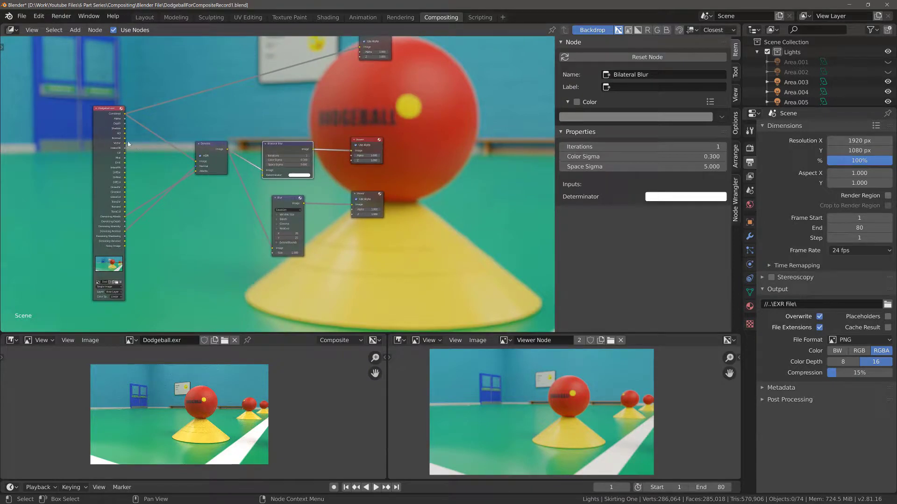
- Link the Render Layers Normal pass into the Determinator, then move that link onto the upper Viewer
drag(126, 141, 265, 178)
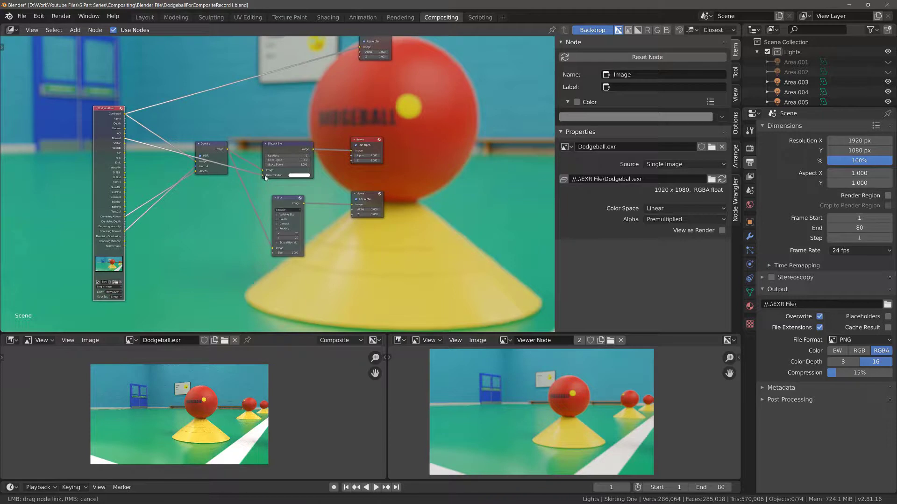
drag(265, 178, 265, 178)
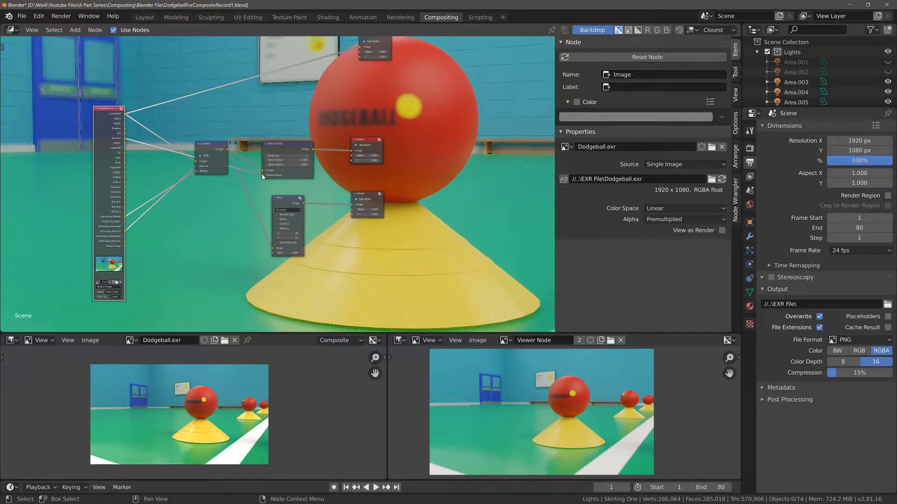
drag(263, 177, 353, 150)
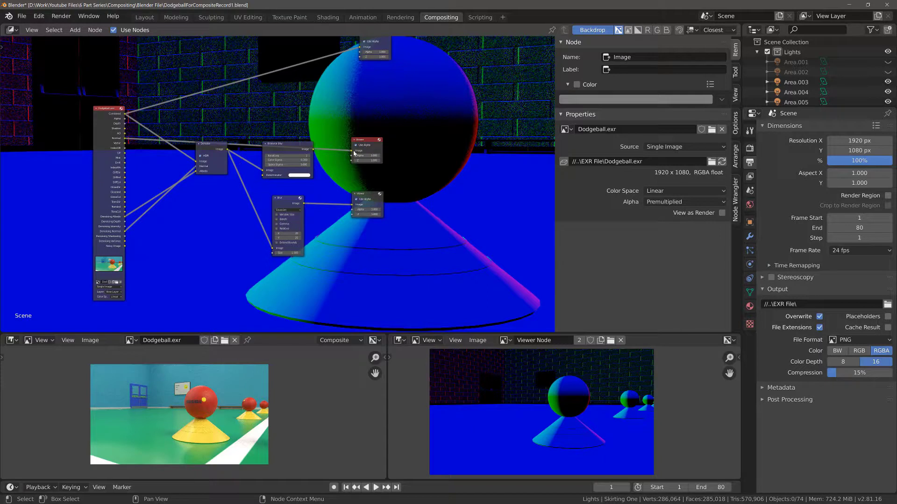
- Reconnect Bilateral Blur's output to the Viewer, then preview the Render Layers Alpha pass there
drag(354, 153, 263, 175)
drag(313, 150, 355, 157)
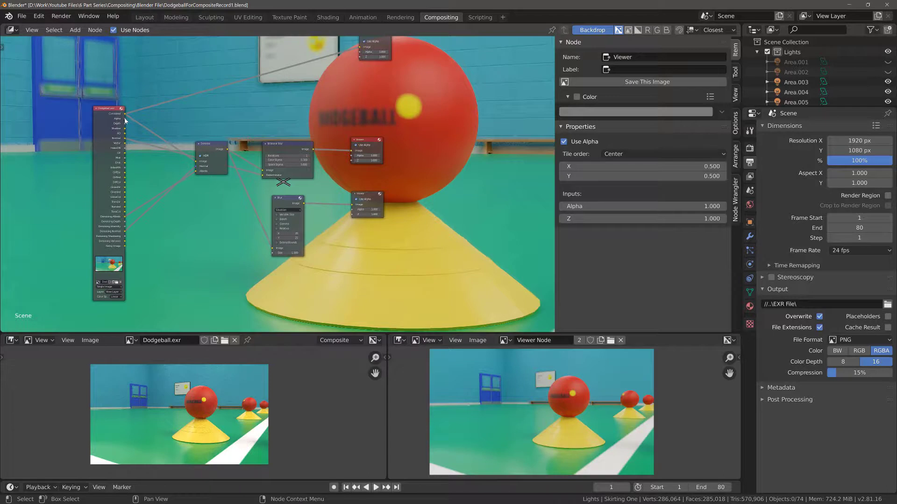
drag(124, 120, 358, 149)
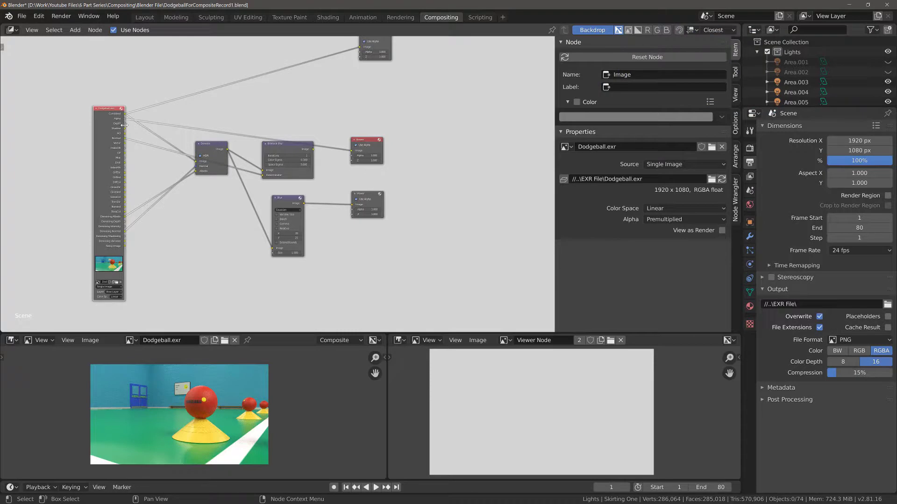
- Preview the Depth pass in the Viewer, then route Depth into the Determinator and Bilateral Blur into the Viewer
drag(124, 124, 359, 151)
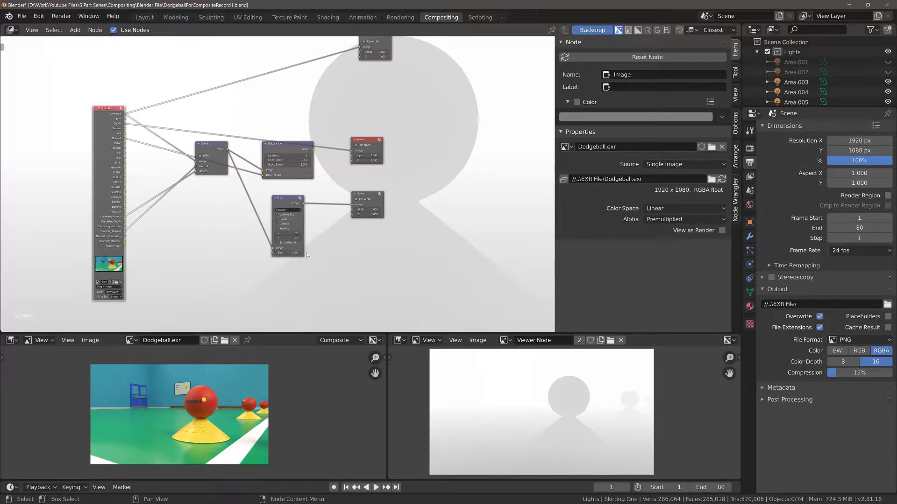
drag(348, 152, 197, 164)
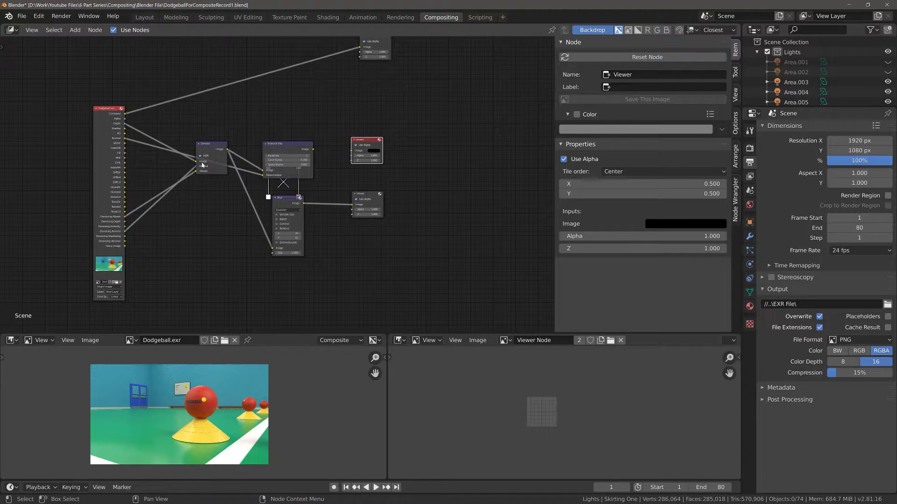
key(ctrl)
ctrl+shift+click(223, 116)
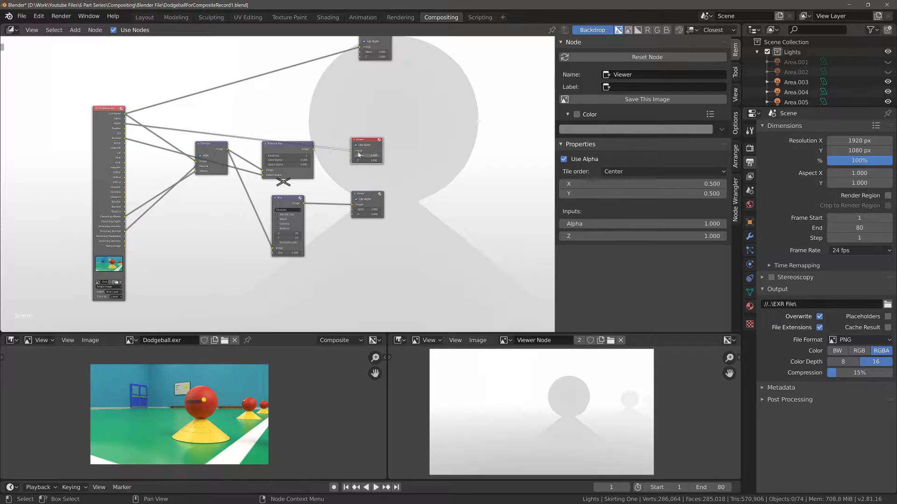
drag(351, 153, 262, 175)
drag(313, 150, 352, 150)
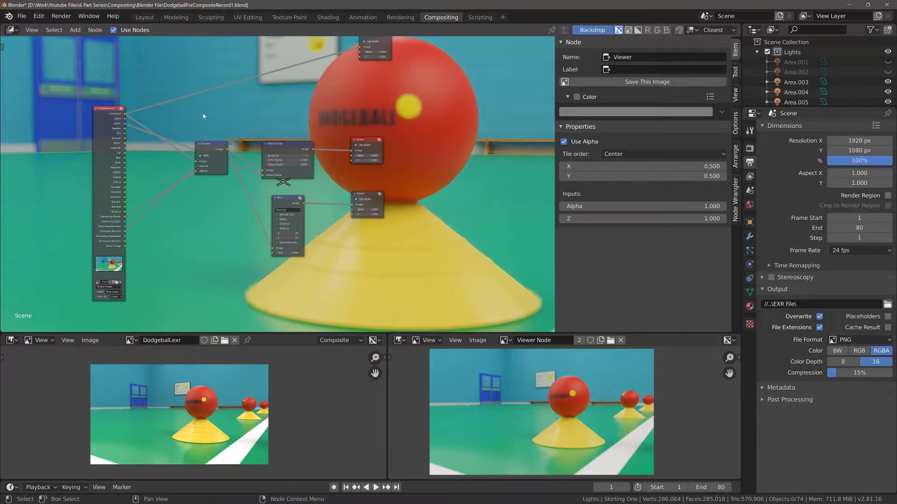
- Try the AO and Vector passes as the Bilateral Blur Determinator, then remove the Vector link
drag(126, 131, 262, 176)
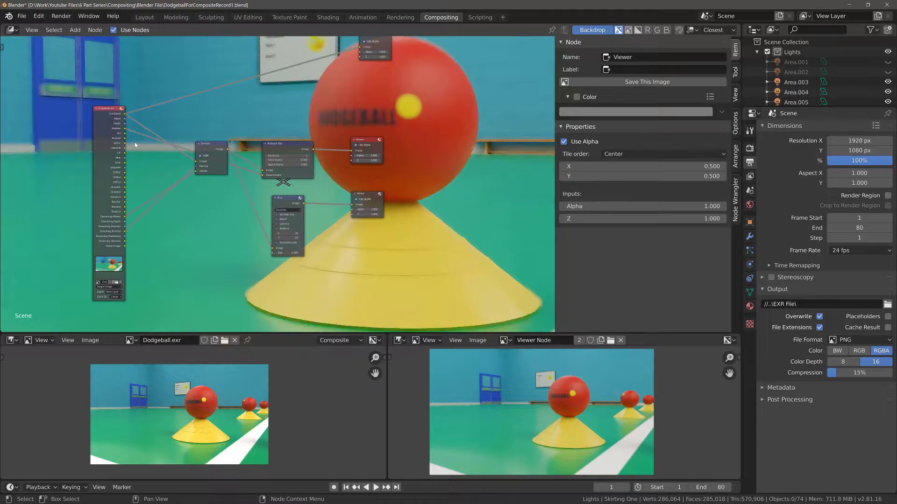
drag(125, 135, 262, 175)
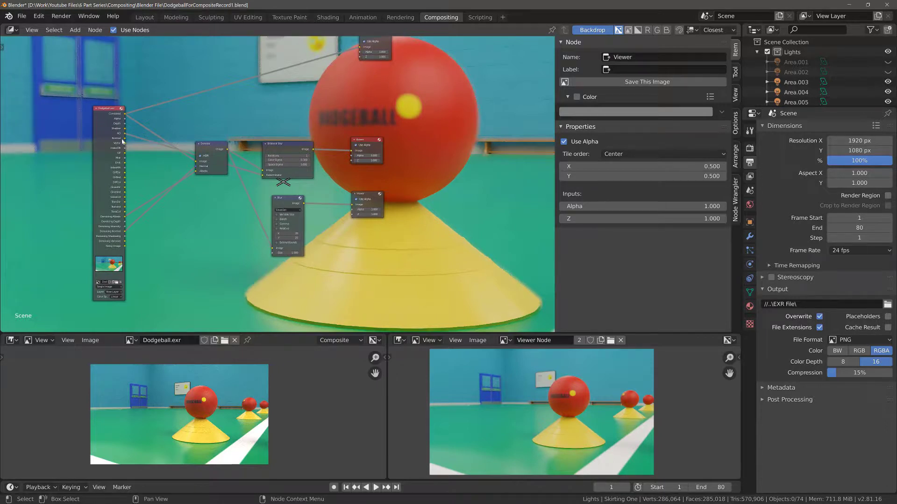
drag(126, 143, 263, 177)
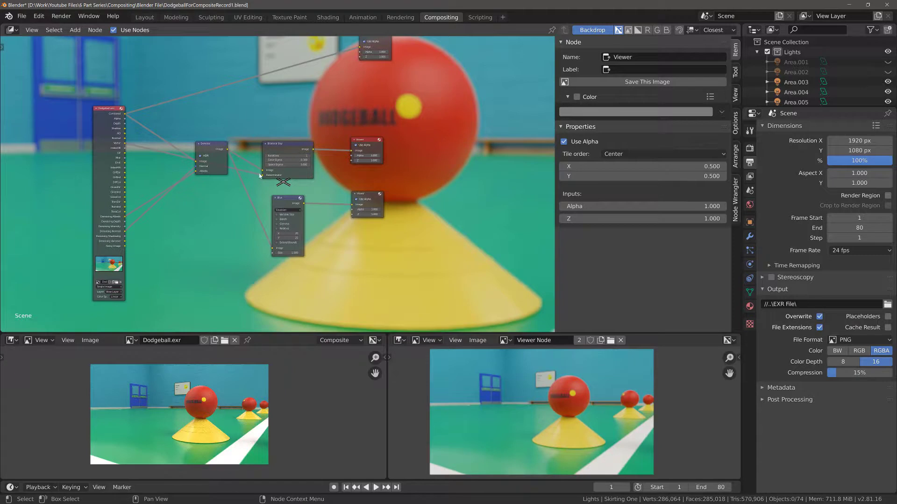
drag(263, 176, 351, 150)
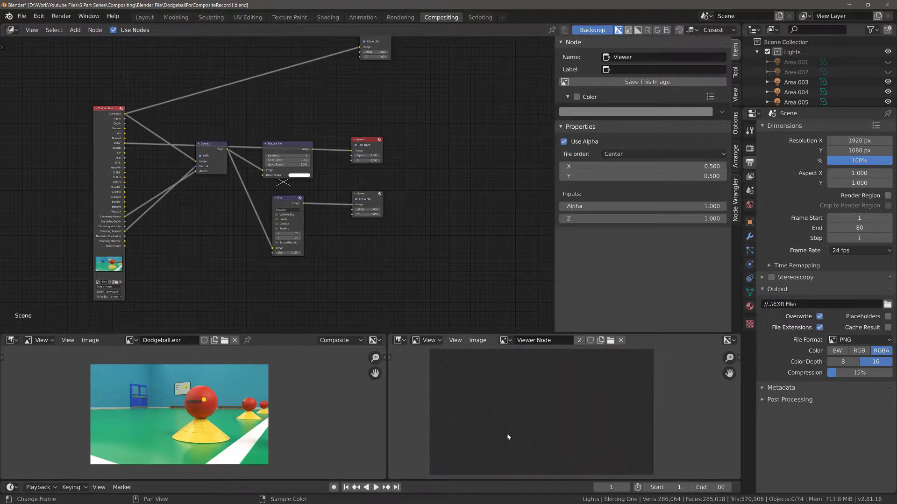
- Save the blend file and feed the Dodgeball.exr image into the Determinator input
drag(125, 144, 262, 184)
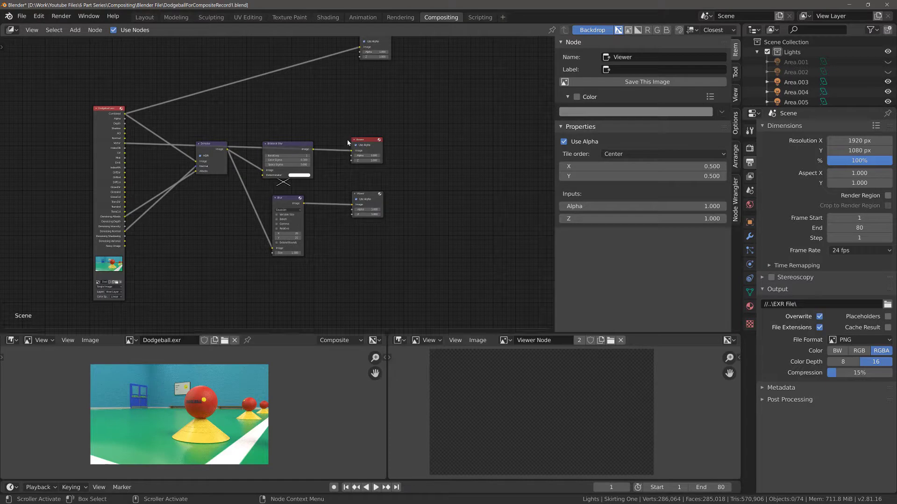
key(ctrl+s)
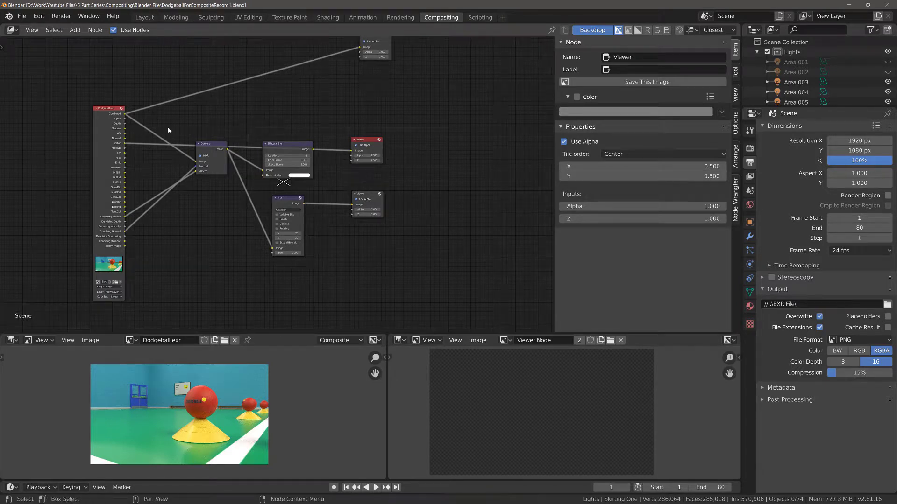
mouse_move(125, 127)
mouse_down()
mouse_move(138, 99)
mouse_move(156, 120)
mouse_move(262, 176)
mouse_up()
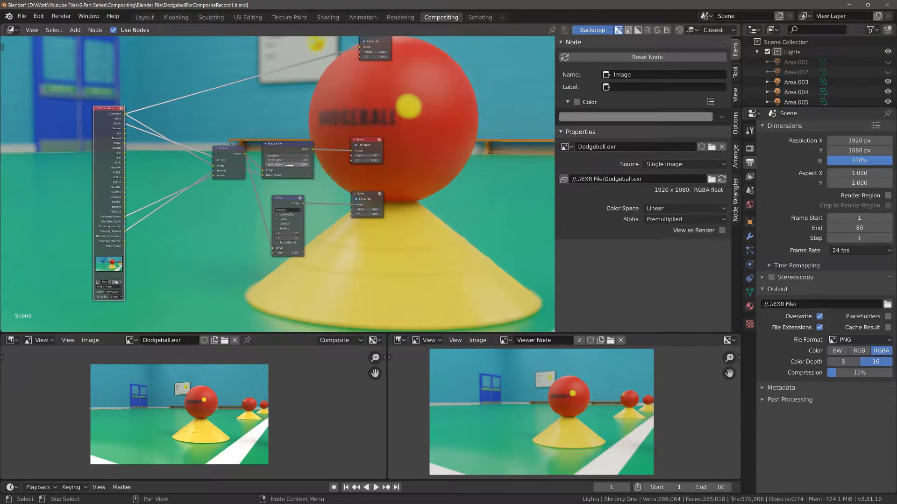
- Keep Space Sigma at 5.000 and compare the Blur and bilateral-filtered results on the backdrop
click(289, 164)
key(Return)
click(375, 200)
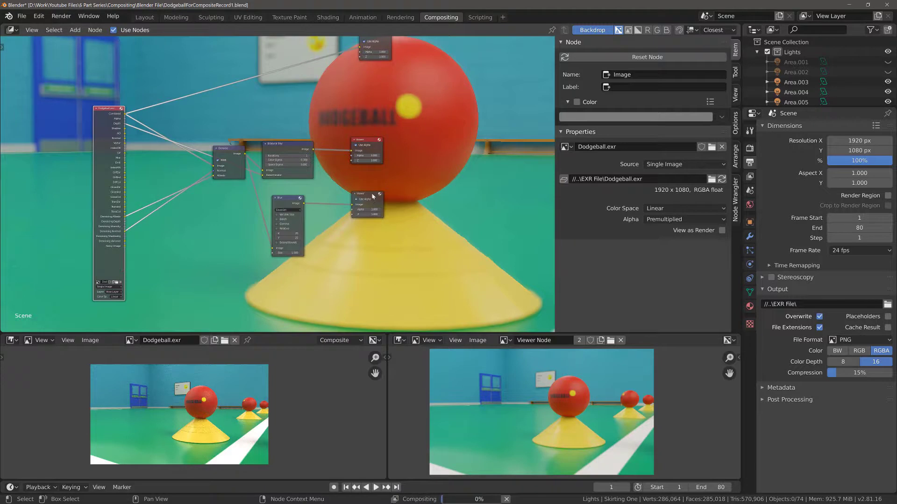
click(373, 196)
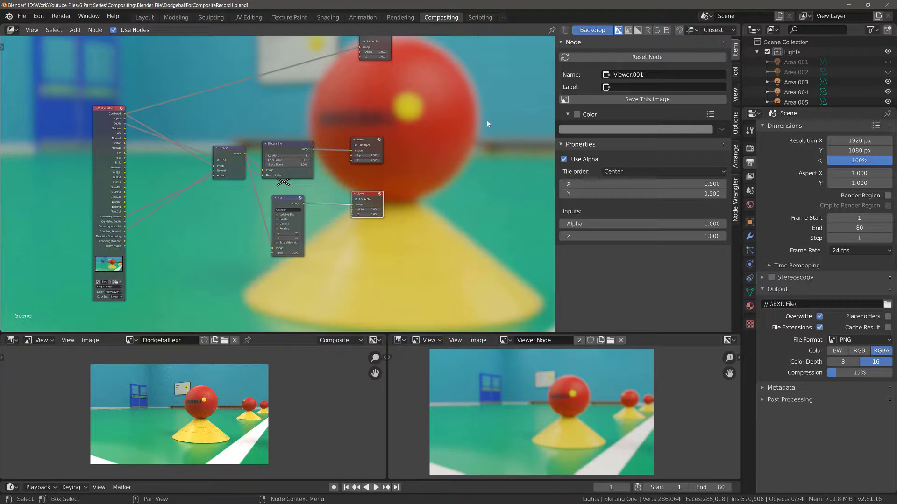
click(371, 143)
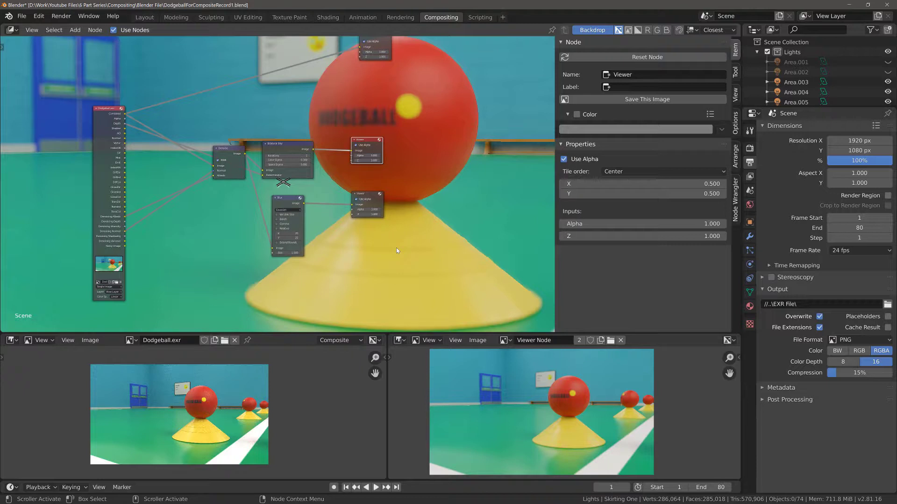
- Select the Bilateral Blur, Blur and second Viewer nodes together
click(287, 146)
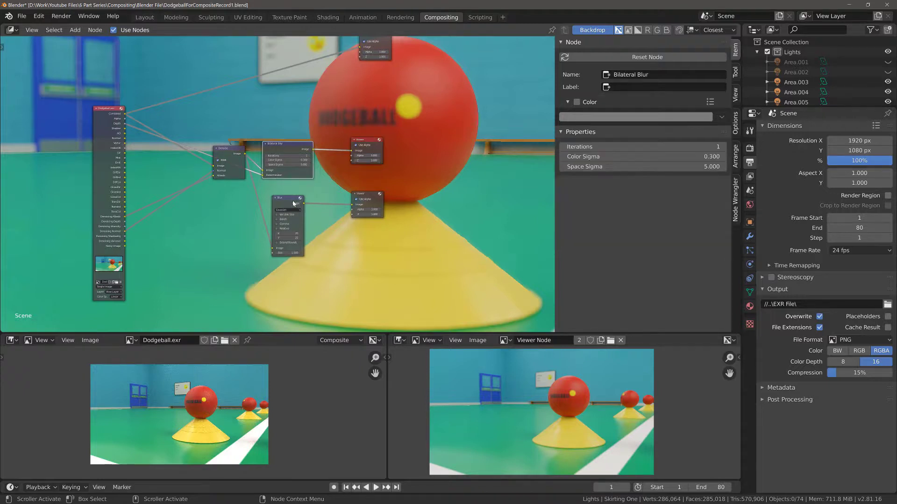
click(293, 202)
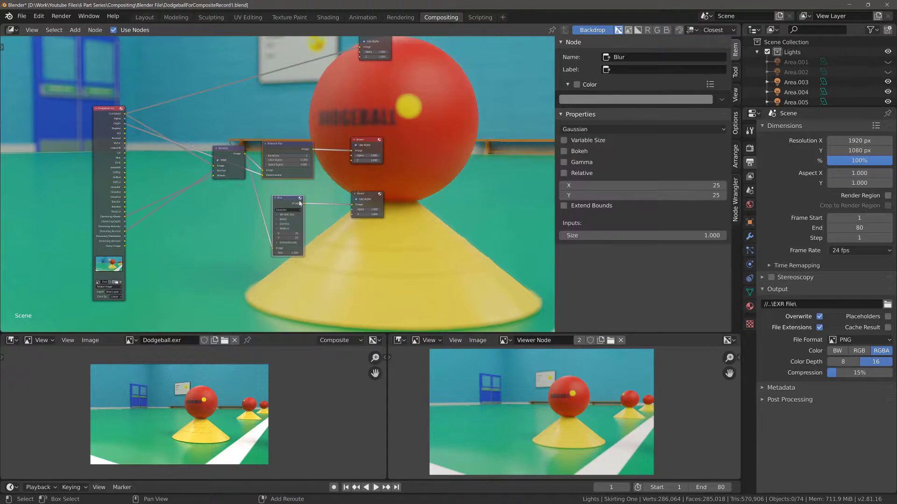
click(371, 198)
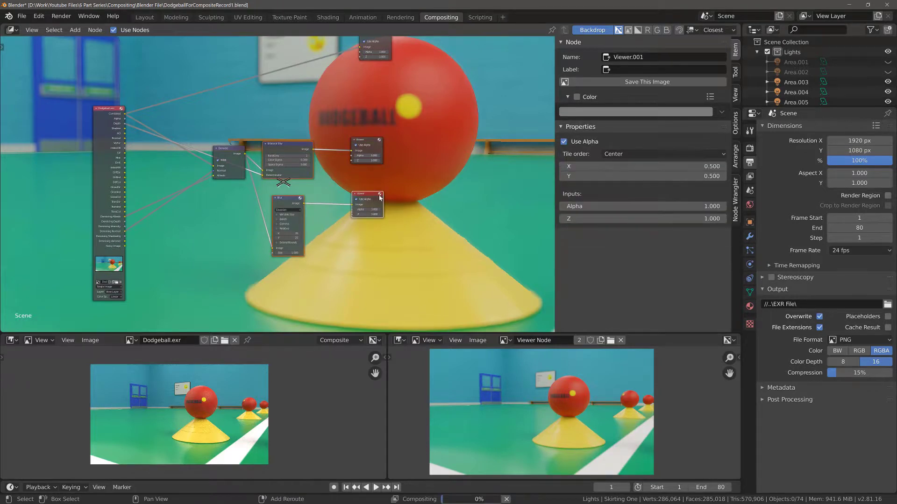
- Delete the Bilateral Blur, Blur and Viewer.001 nodes and connect Denoise straight to the Viewer
key(Delete)
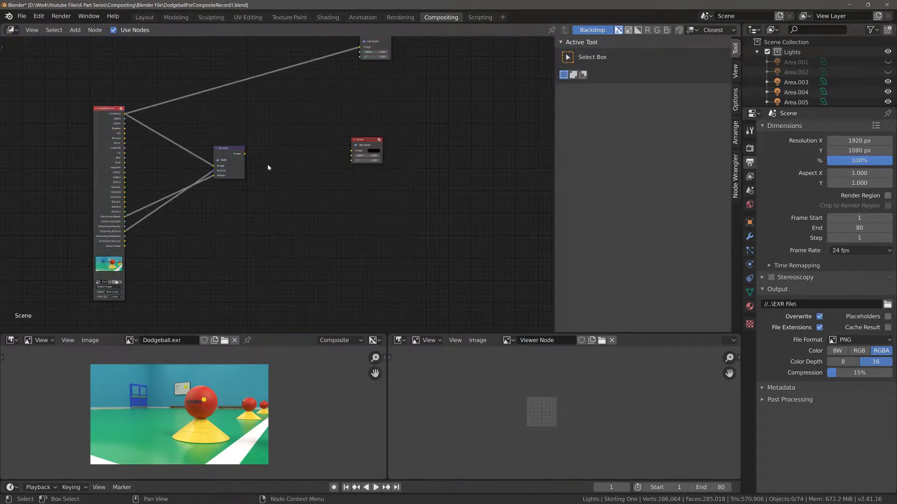
drag(245, 153, 475, 157)
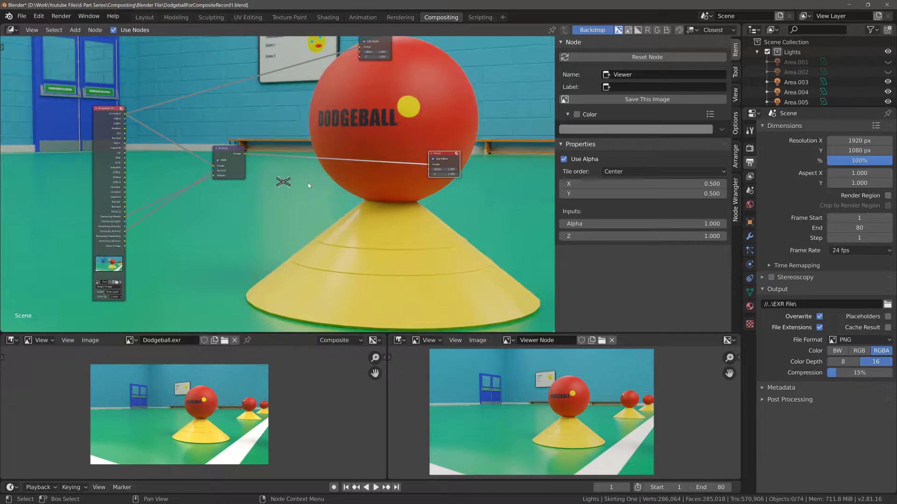
- Add a Filter > Glare node and drop it onto the Denoise–Viewer link
key(shift+a)
mouse_move(308, 184)
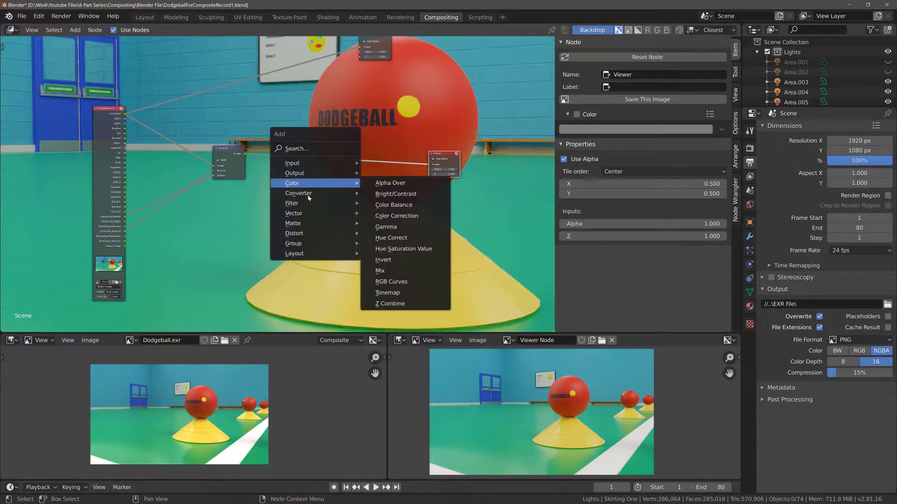
mouse_move(301, 208)
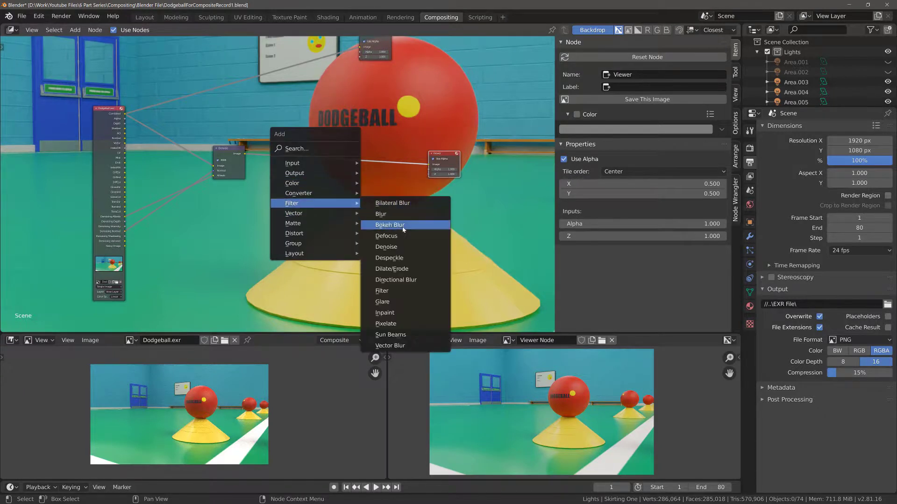
click(392, 303)
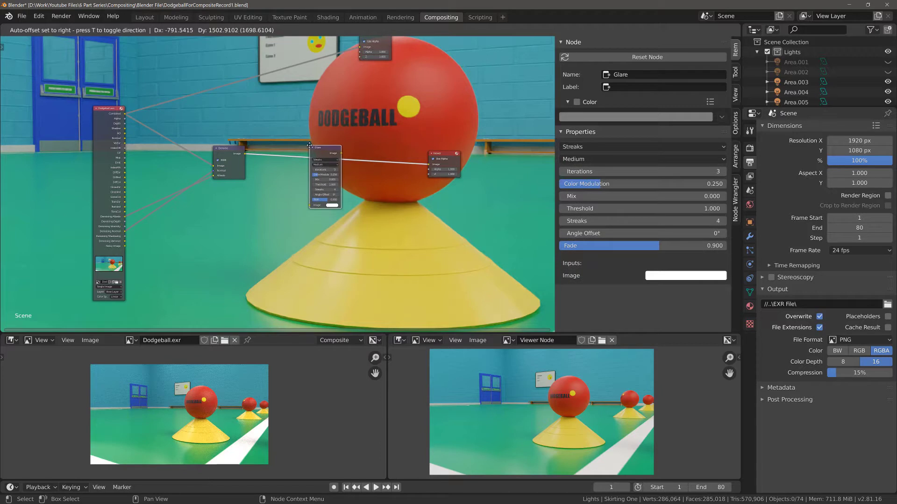
click(303, 133)
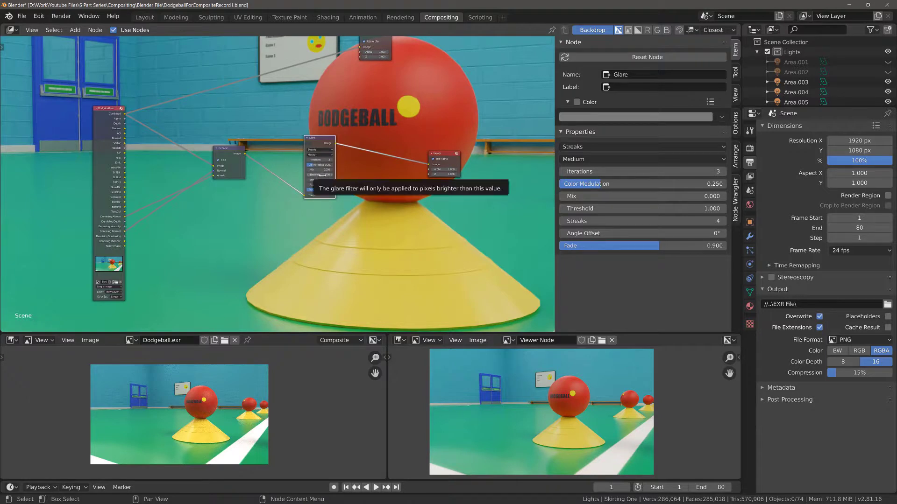
- Zoom in on the Glare node and set its Threshold to 0
scroll(322, 175, up, 2)
middle_drag(343, 141, 169, 217)
scroll(179, 180, up, 2)
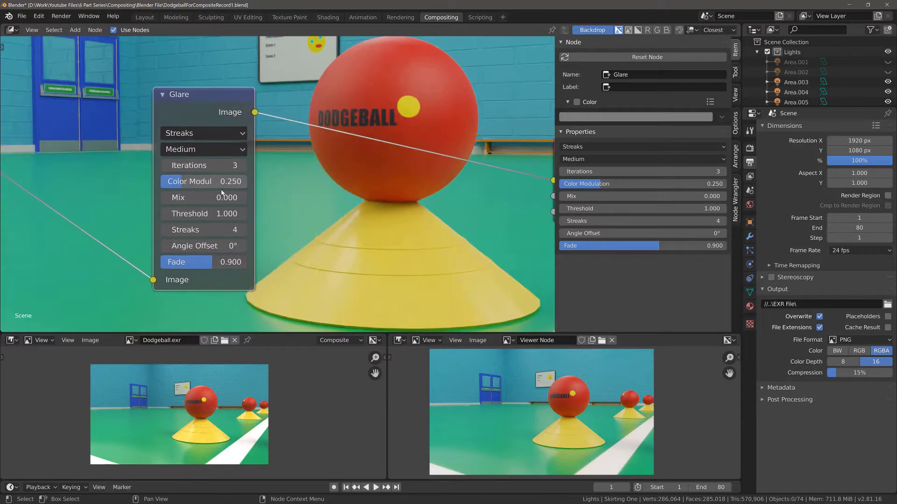
scroll(259, 102, down, 1)
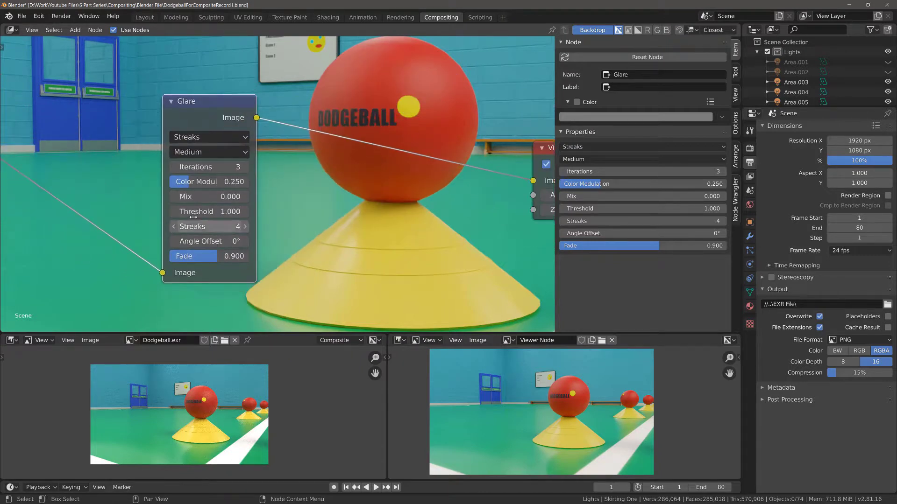
click(218, 211)
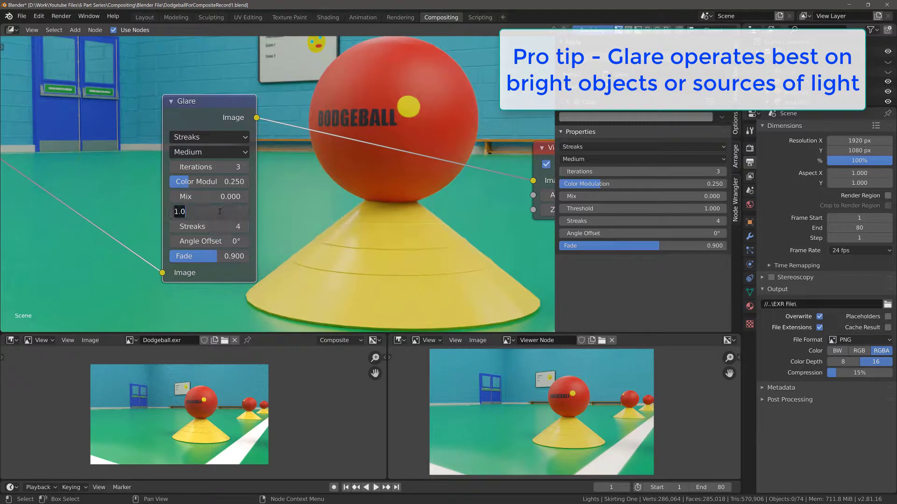
text(0)
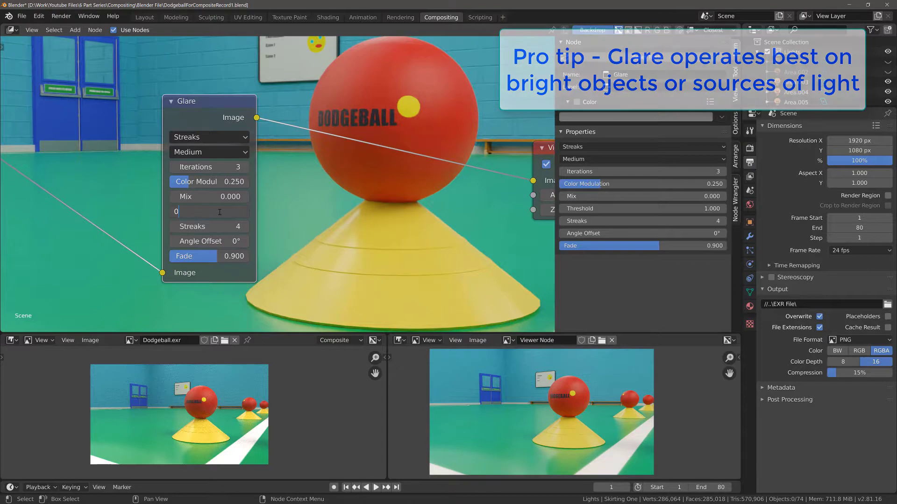
key(Return)
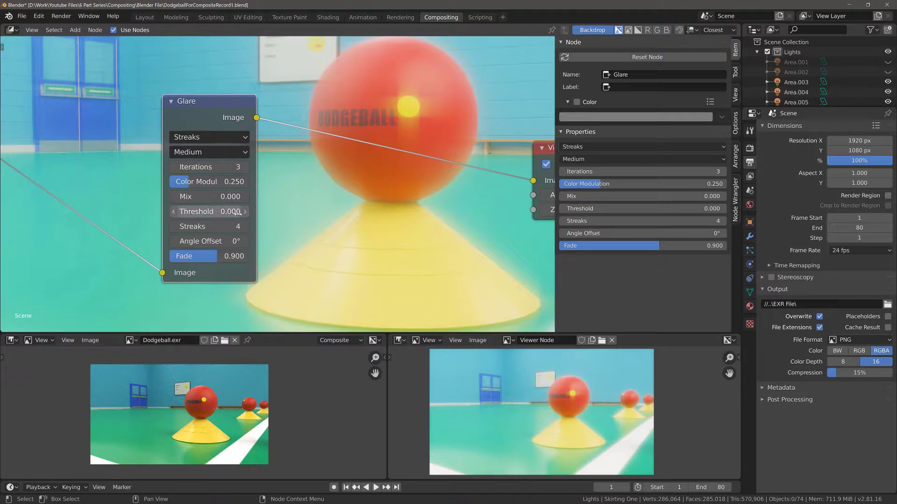
- Step the Glare Threshold up through 0.100 and 0.300 to 0.500
click(244, 212)
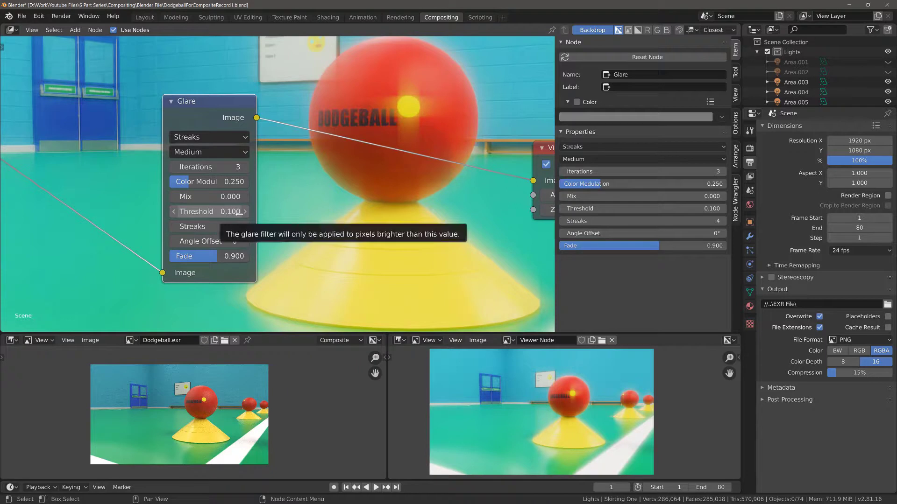
click(244, 211)
click(244, 212)
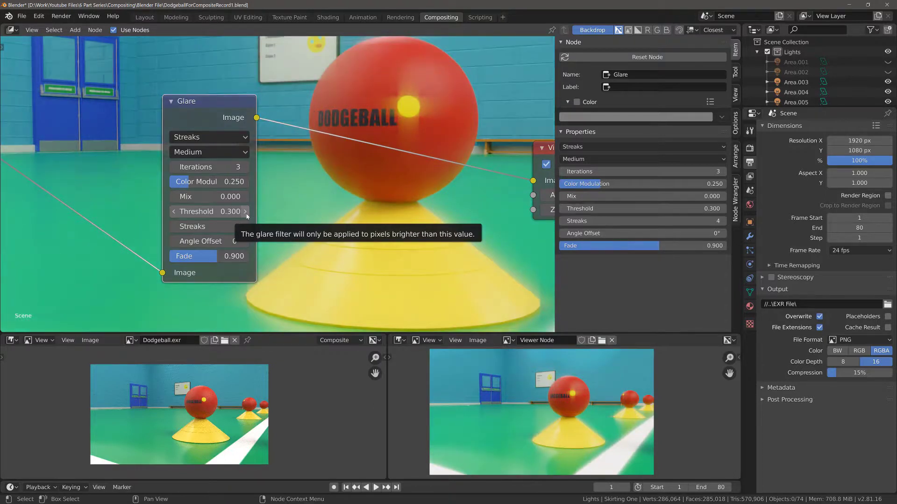
click(244, 211)
click(244, 211)
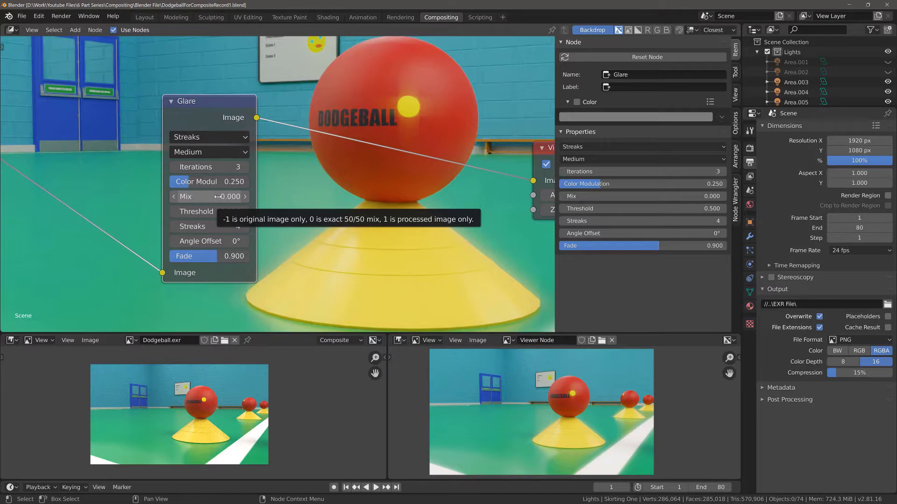
- Set Glare Mix to 1.000, raise Threshold to 0.900, then lower Mix to 0.900
mouse_move(216, 197)
mouse_down()
mouse_move(262, 196)
mouse_move(216, 197)
mouse_up()
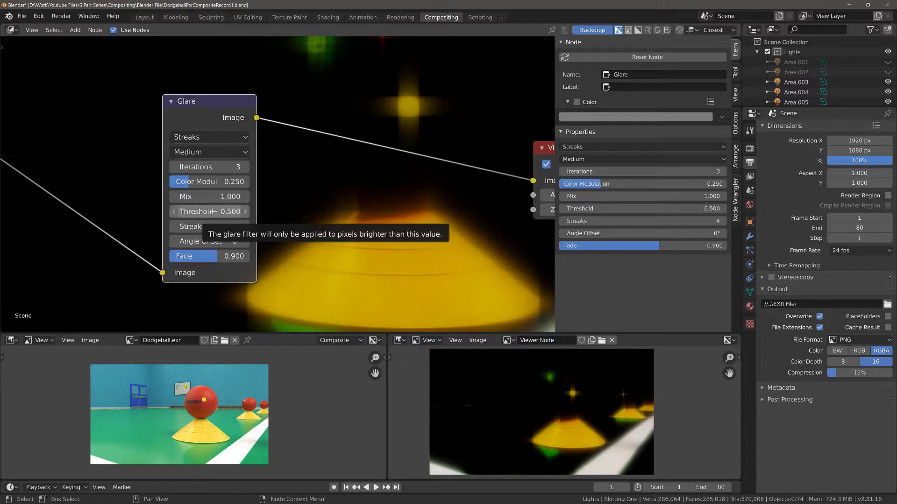
click(244, 212)
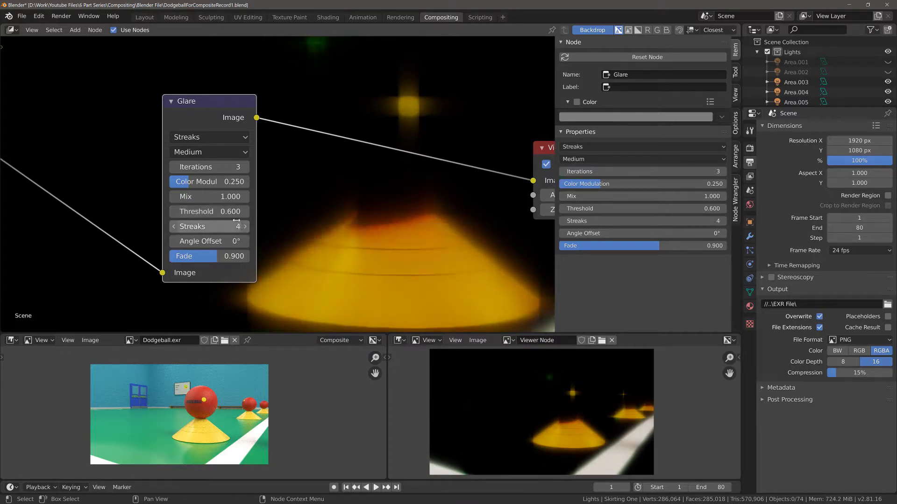
click(245, 212)
click(245, 211)
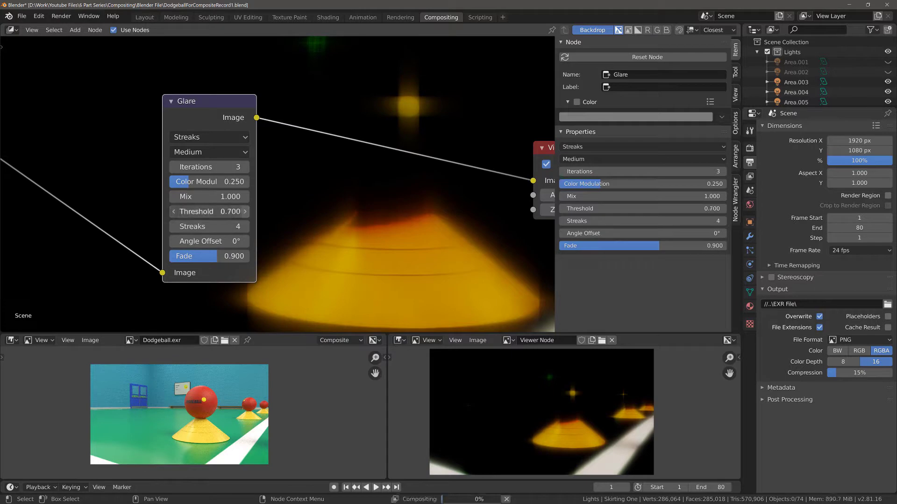
click(244, 212)
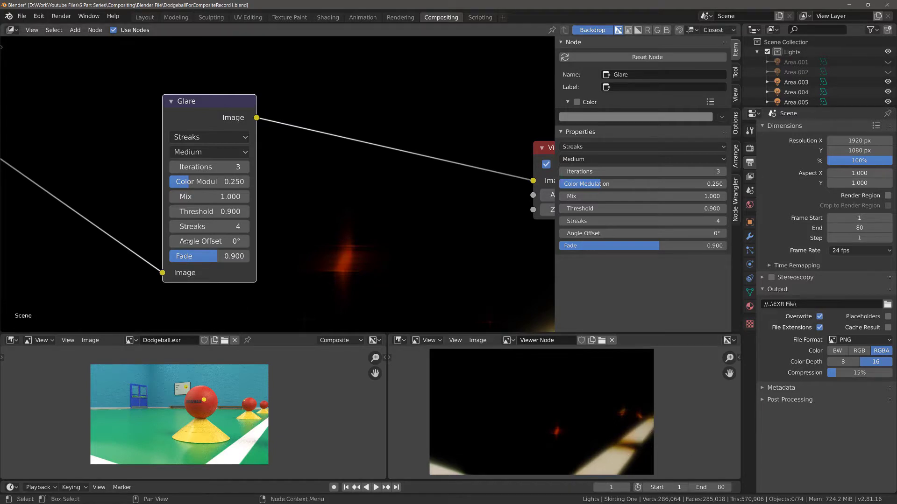
click(175, 198)
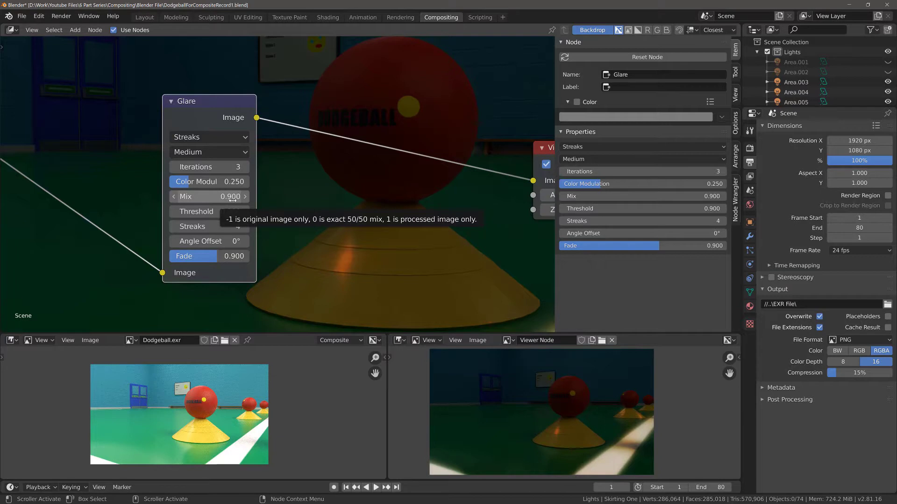
- Raise the Glare node's Threshold to 1.000 and its Mix to 1.000
click(245, 211)
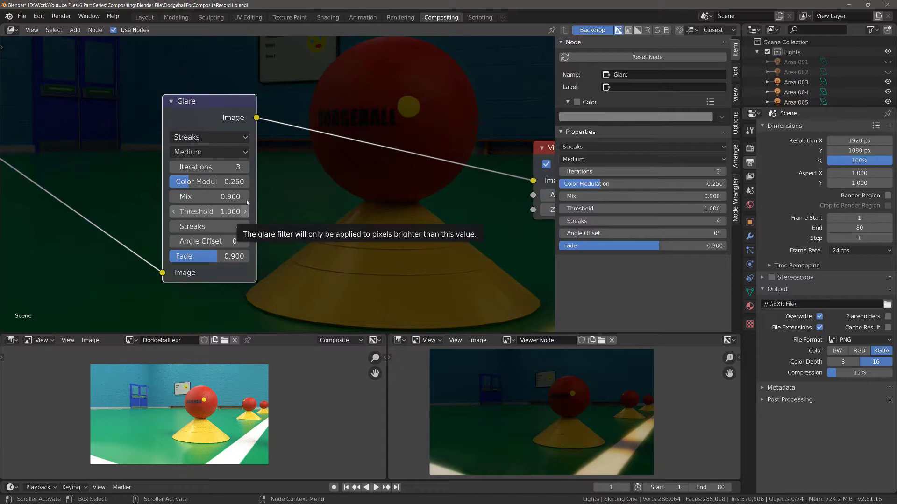
click(244, 197)
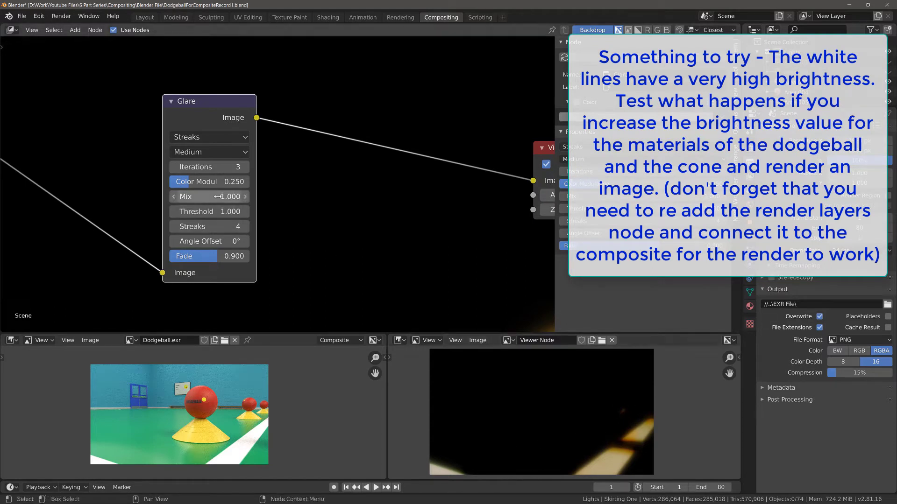
- Enter 0.5 as the Glare node's Threshold value
click(207, 211)
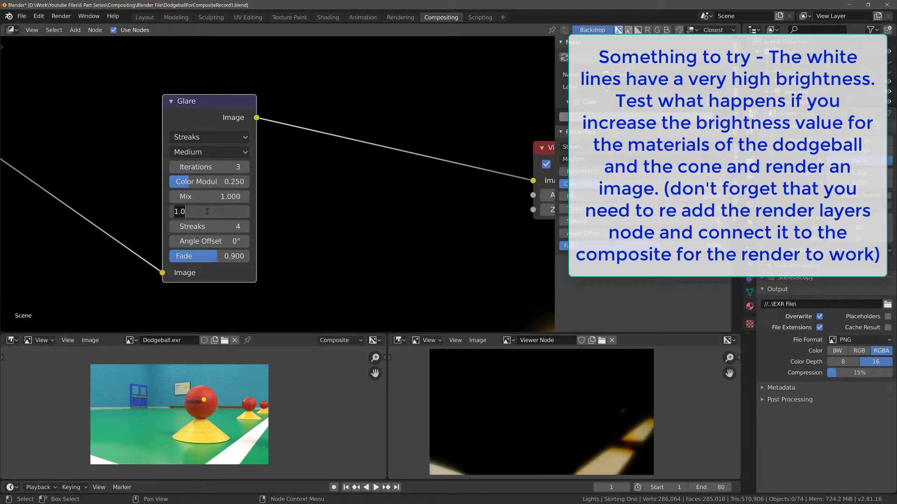
text(0.5)
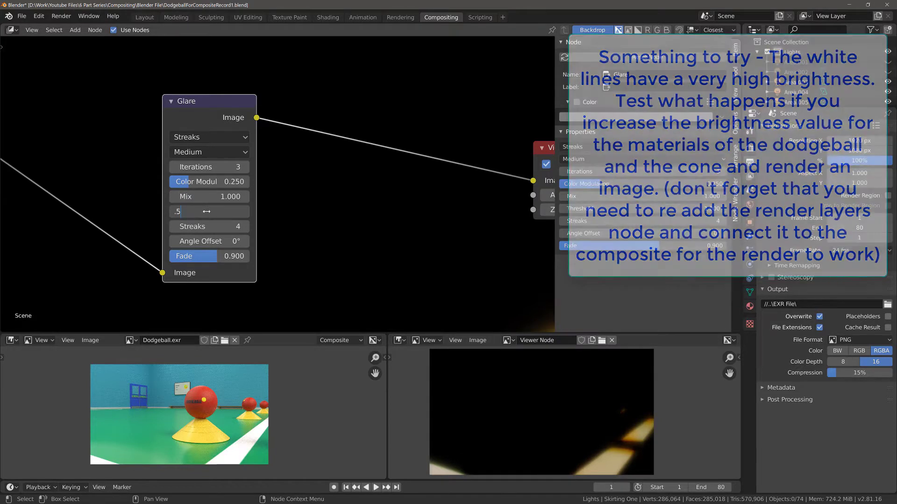
key(Return)
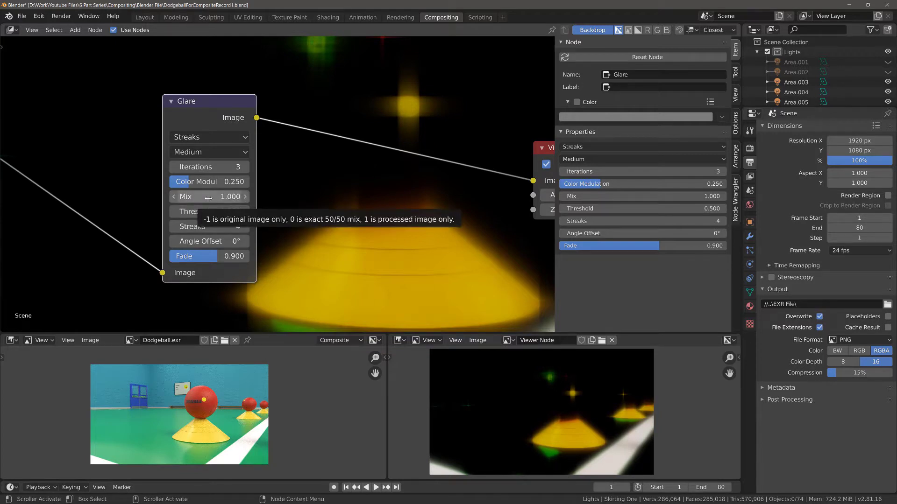
- Compare Glare Mix at -1 and 1, then enter a Mix of 0.2
key(minus)
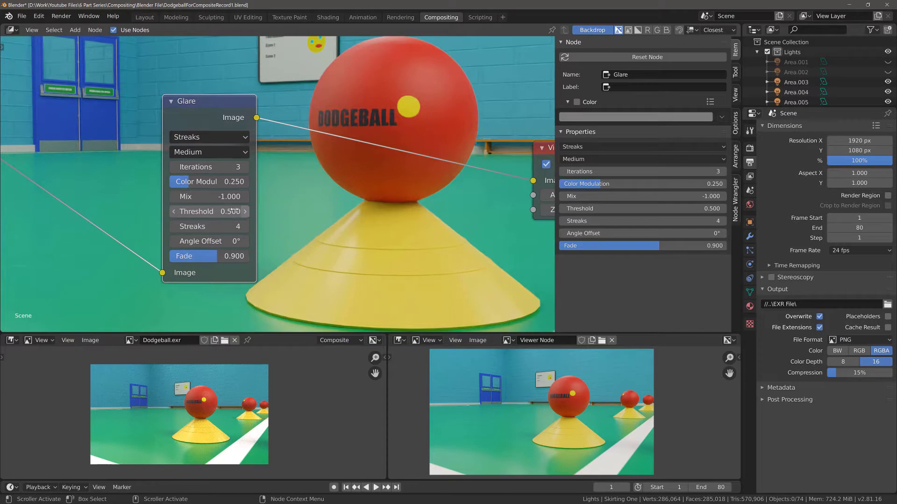
key(minus)
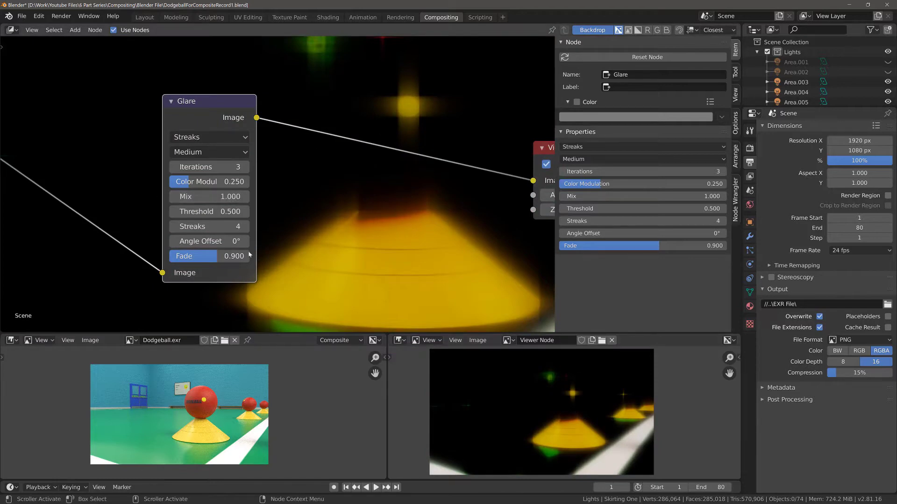
click(208, 197)
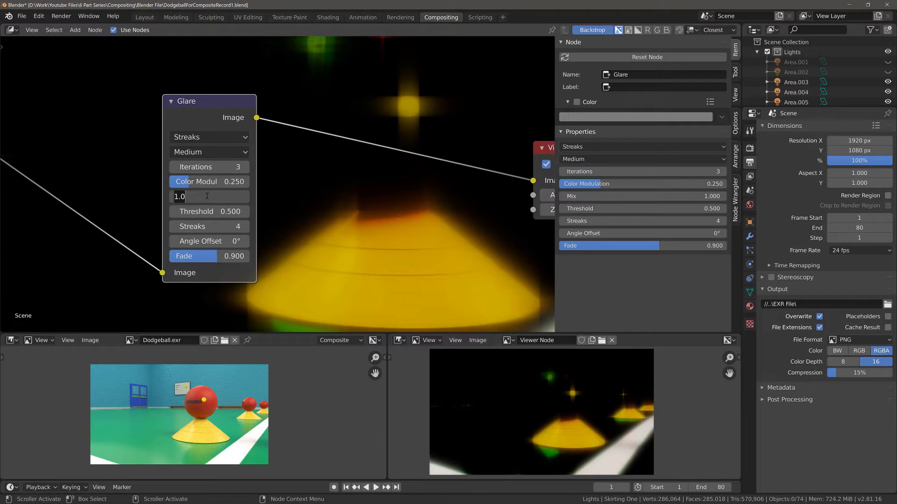
text(.2)
key(Return)
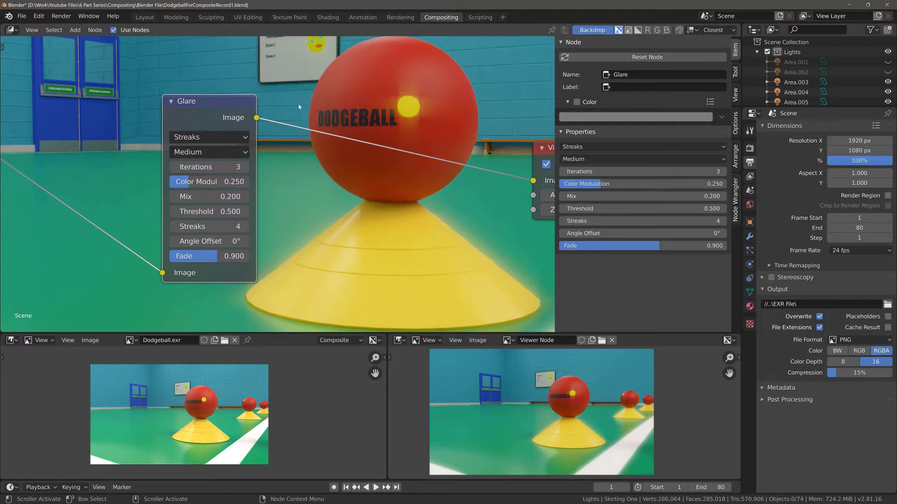
- Raise the Glare Mix from 0.2 to 0.5 in 0.1 steps
click(246, 197)
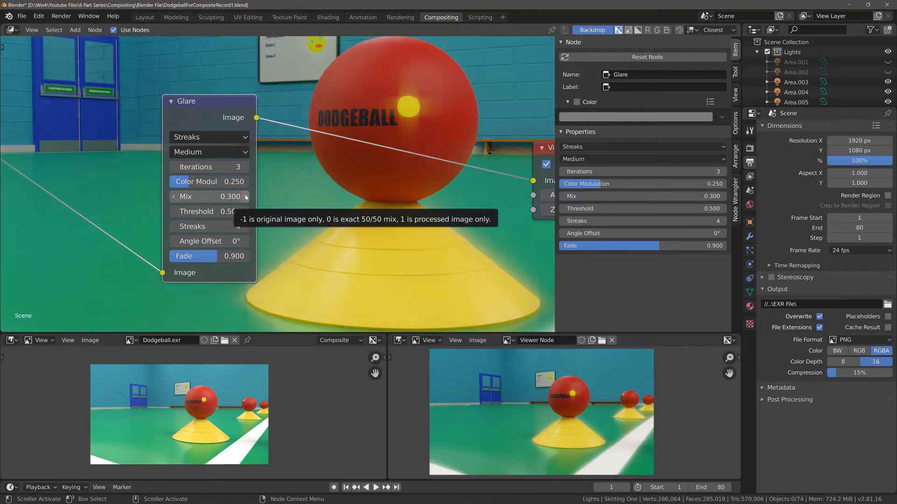
click(247, 197)
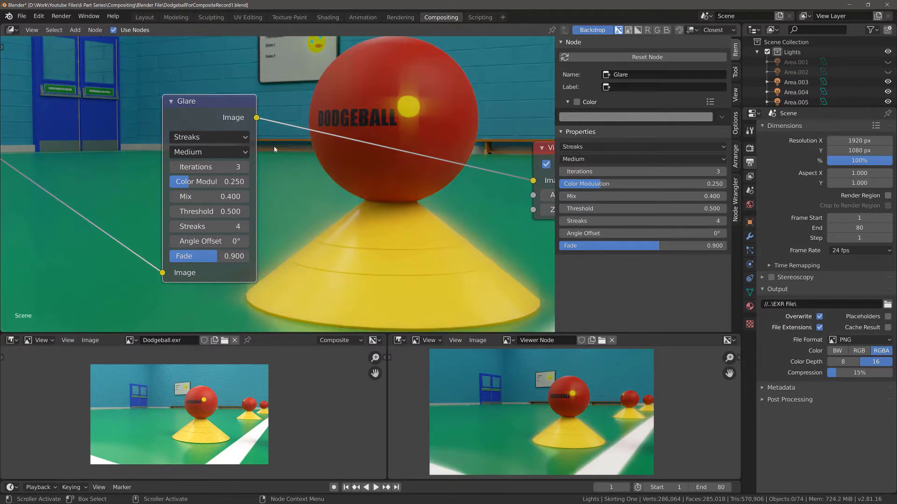
click(245, 196)
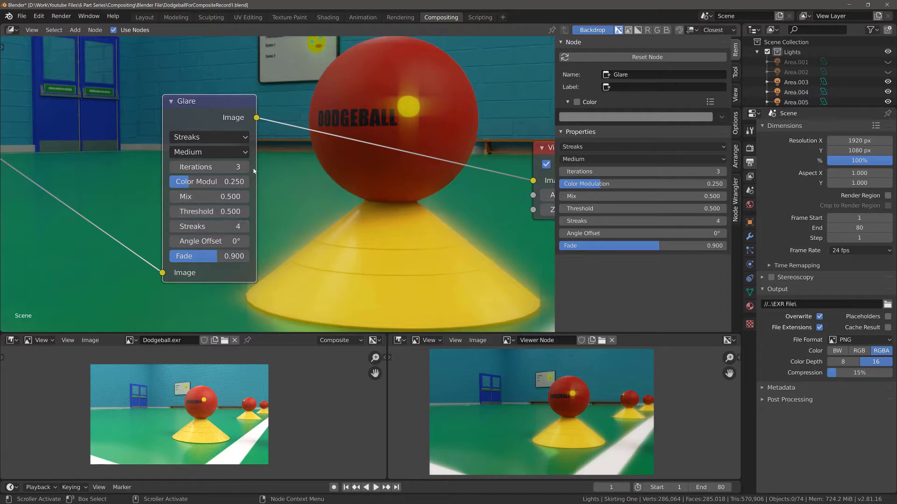
click(211, 138)
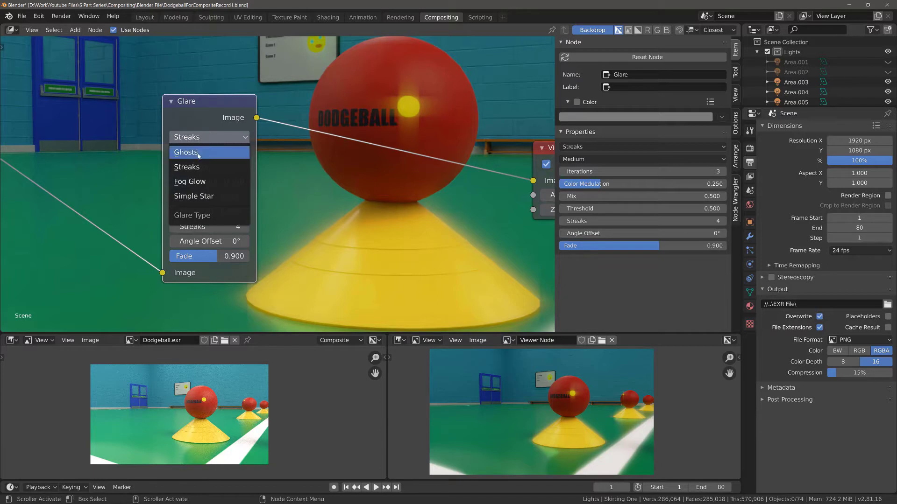
- Try the Ghosts glare type, then switch the Glare node to Fog Glow
click(198, 152)
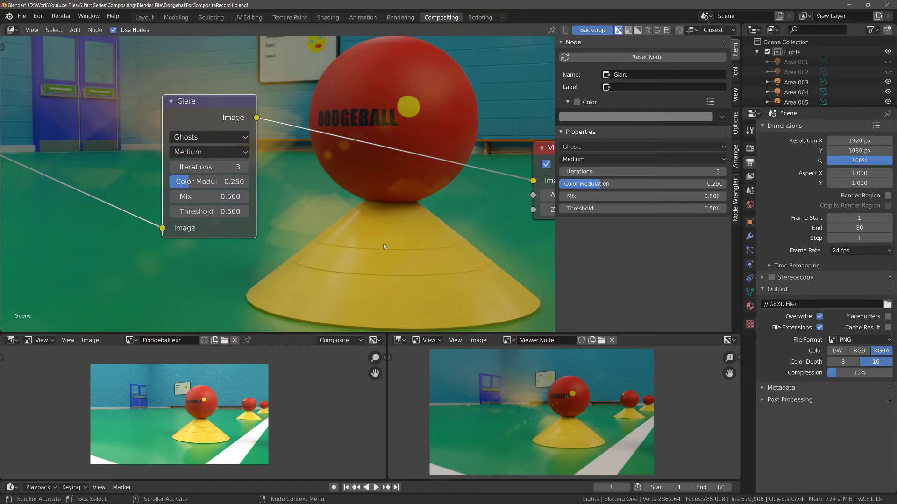
click(228, 137)
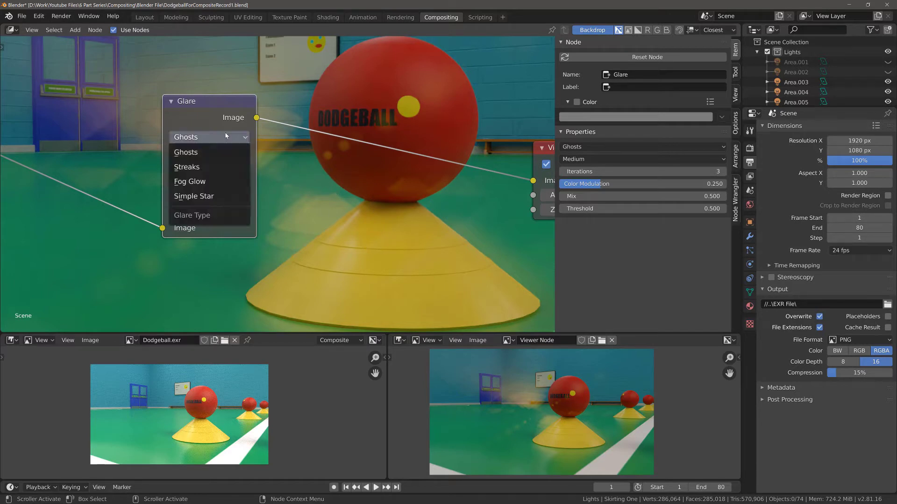
click(226, 181)
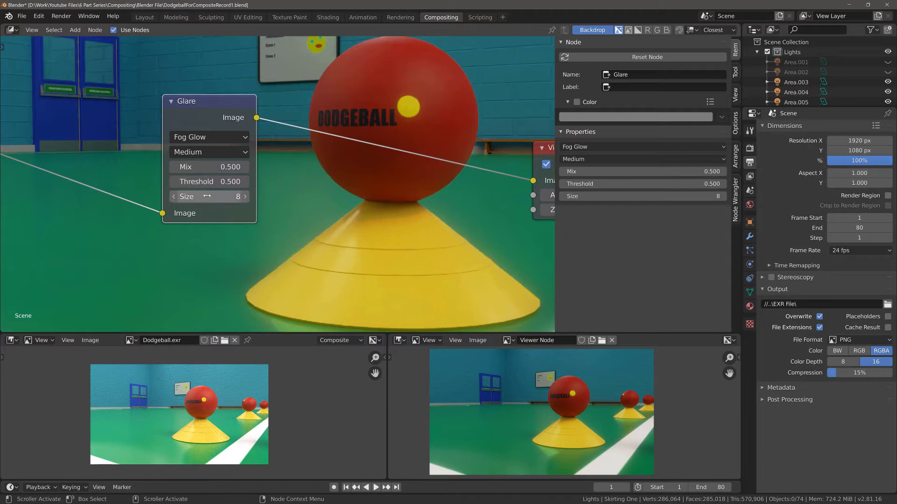
- Try Fog Glow Threshold values of 0.2, 0.4 and 0.5
click(174, 185)
click(173, 186)
click(173, 186)
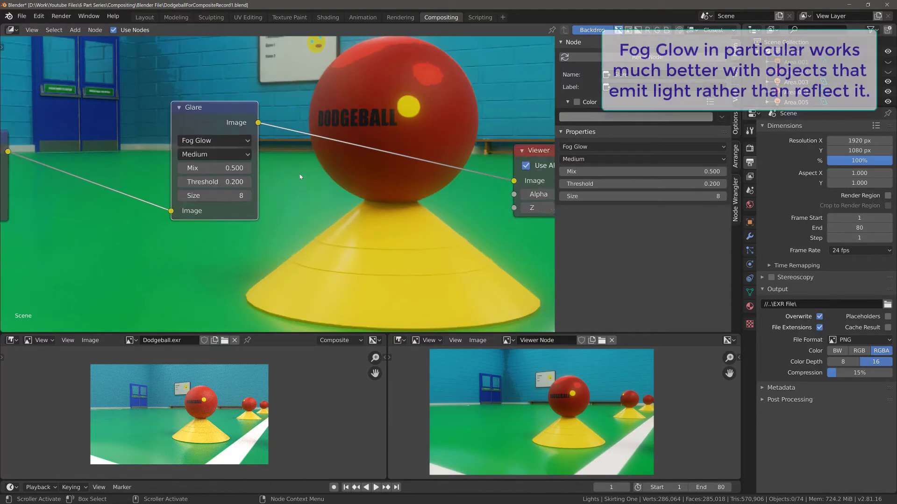
click(245, 182)
click(245, 182)
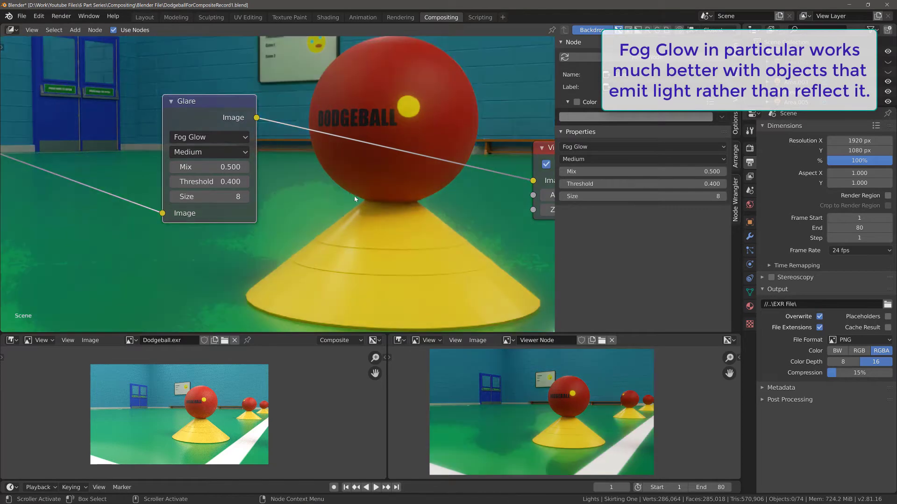
click(247, 182)
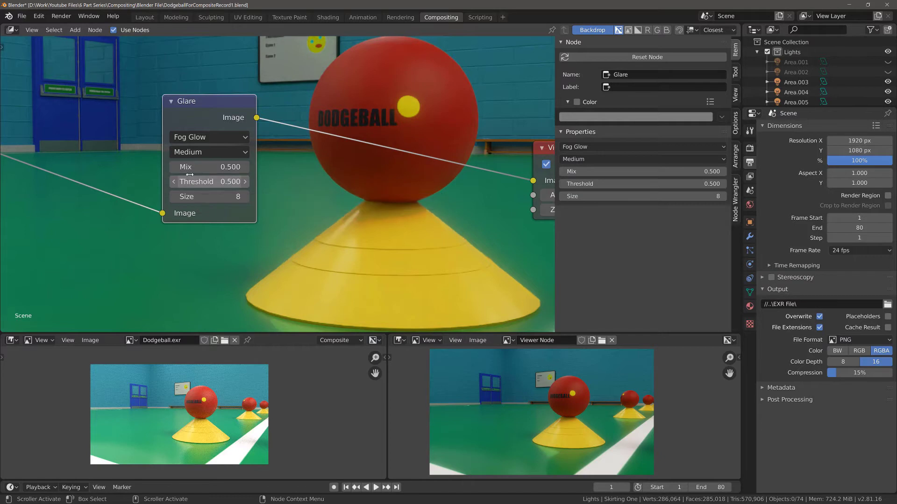
- Lower the Fog Glow Mix to 0.000 and Threshold to 0.300
click(174, 167)
click(173, 166)
click(174, 166)
click(173, 166)
click(174, 166)
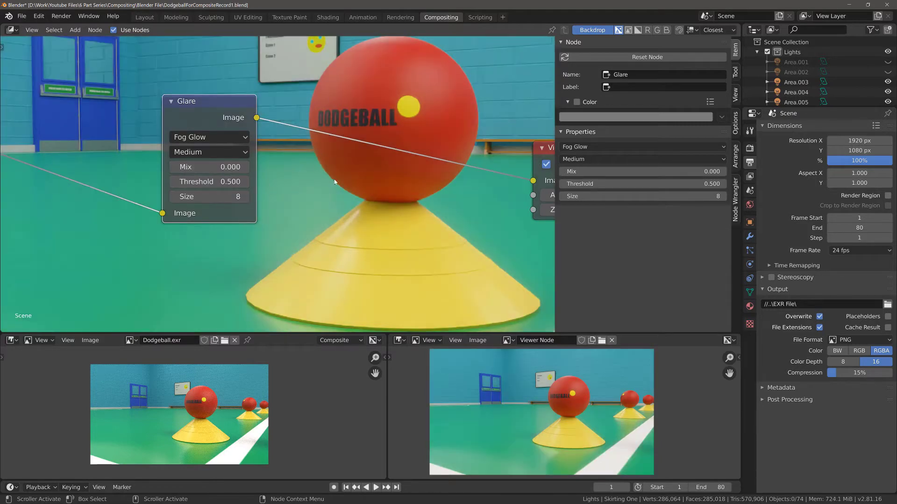
click(177, 183)
click(177, 183)
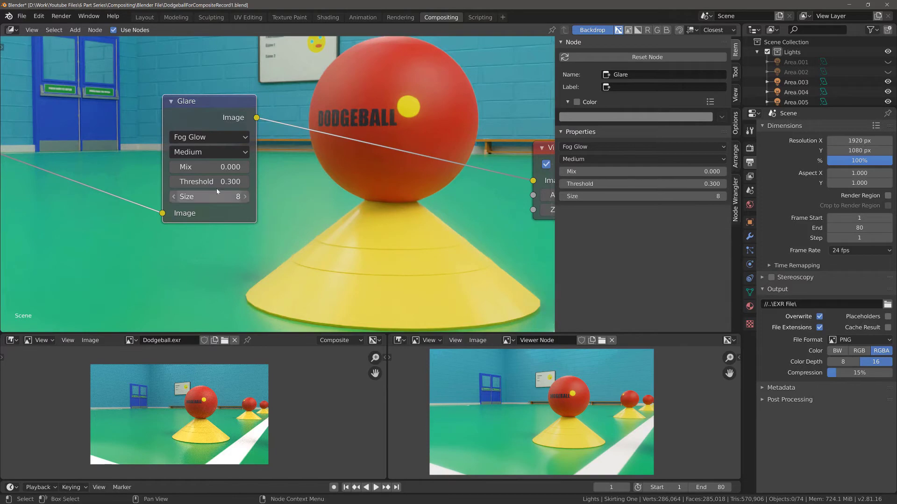
click(210, 136)
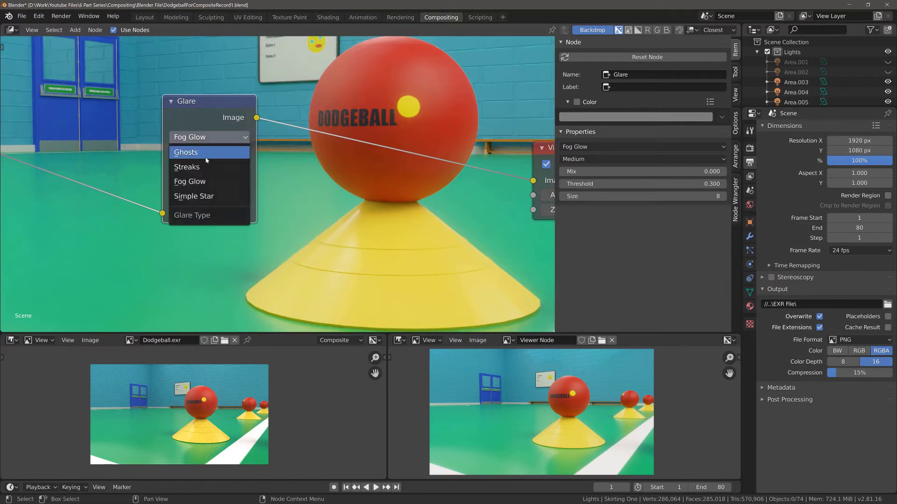
- Try the Simple Star glare type, then switch back to Streaks
click(208, 198)
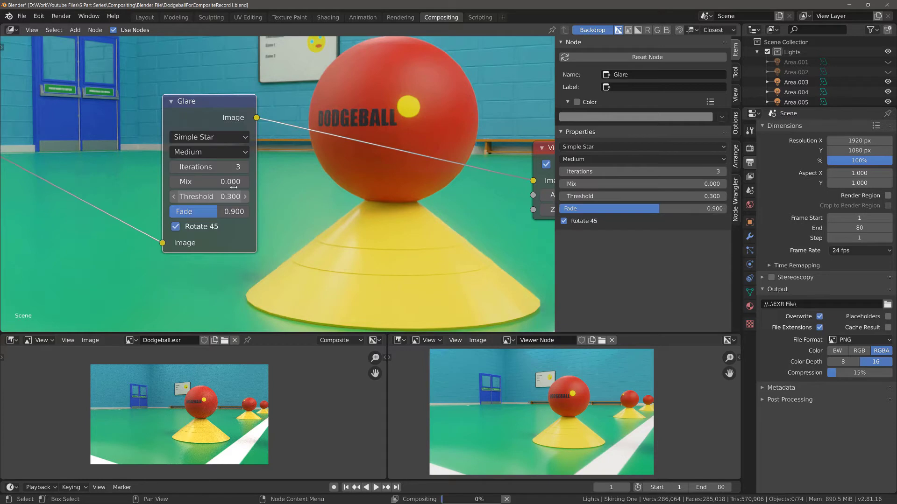
click(175, 141)
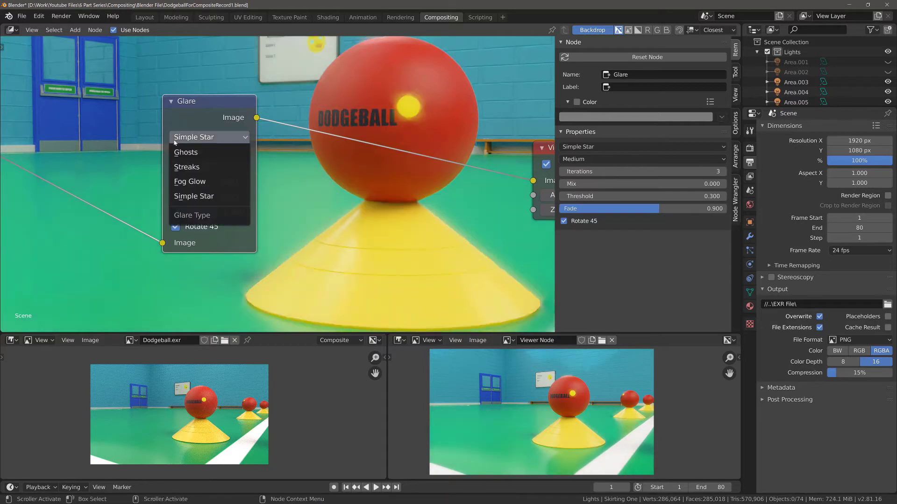
click(197, 140)
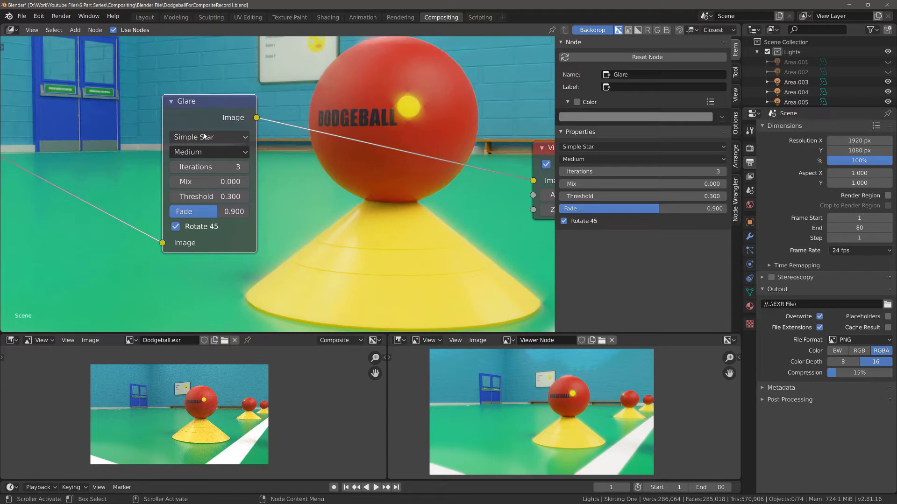
click(204, 137)
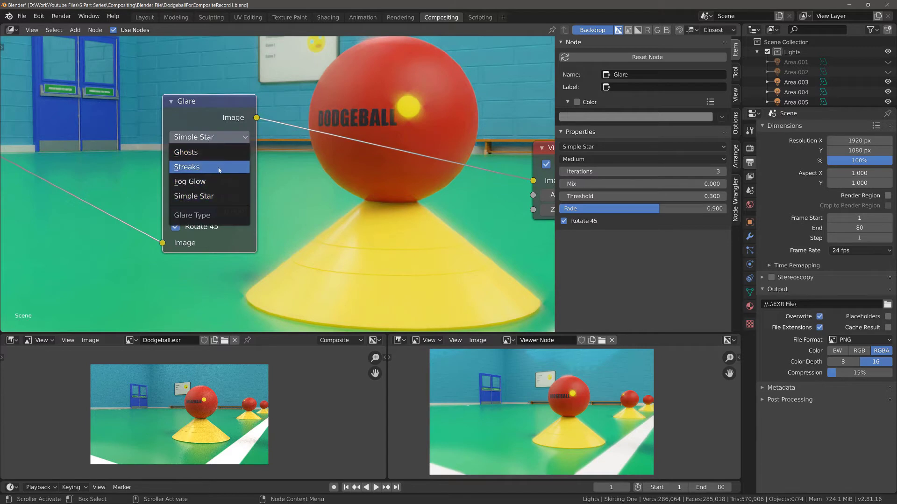
click(219, 167)
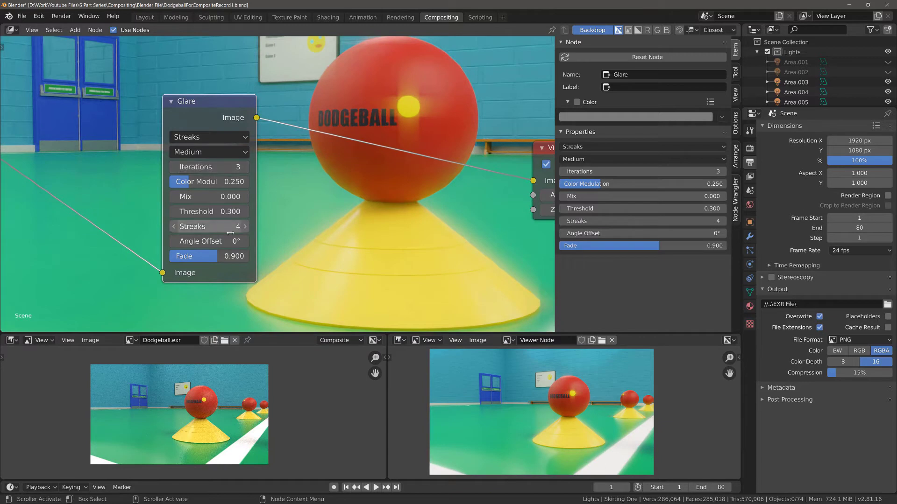
- Raise Streaks Iterations from 3 to 5 and the streak count from 4 to 16
click(245, 167)
click(244, 167)
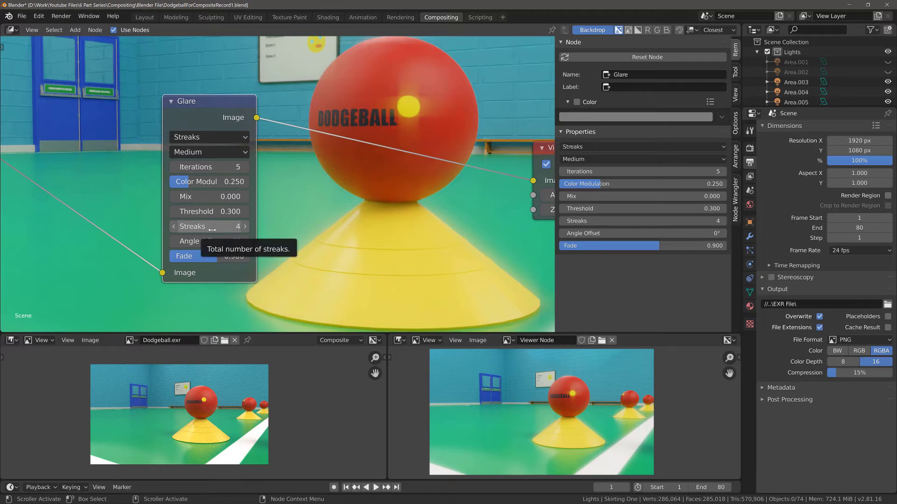
mouse_move(221, 227)
mouse_down()
mouse_move(243, 227)
mouse_move(206, 227)
mouse_up()
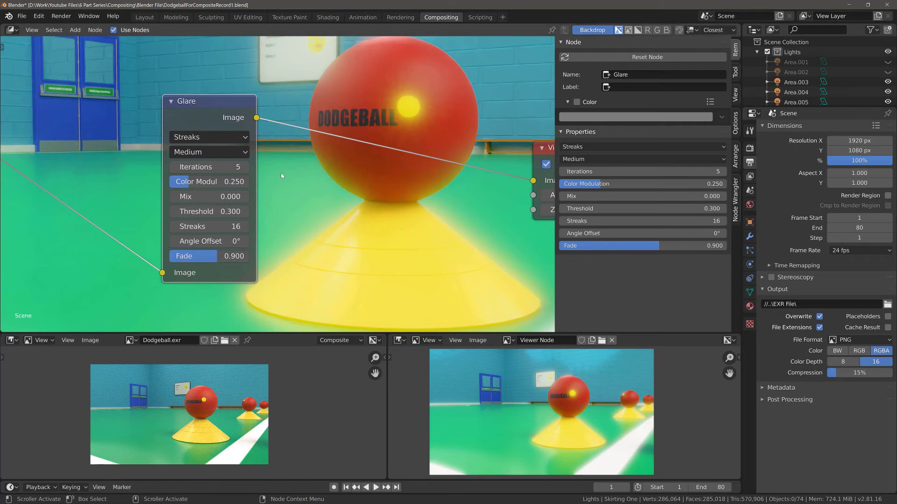
scroll(290, 179, down, 4)
scroll(289, 179, down, 3)
mouse_move(290, 178)
middle_down()
mouse_move(299, 212)
mouse_move(285, 192)
middle_up()
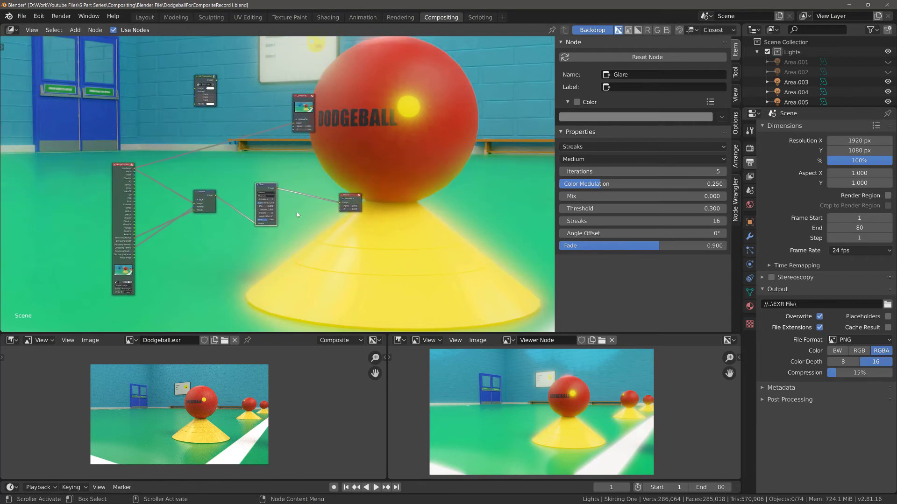
scroll(298, 211, up, 2)
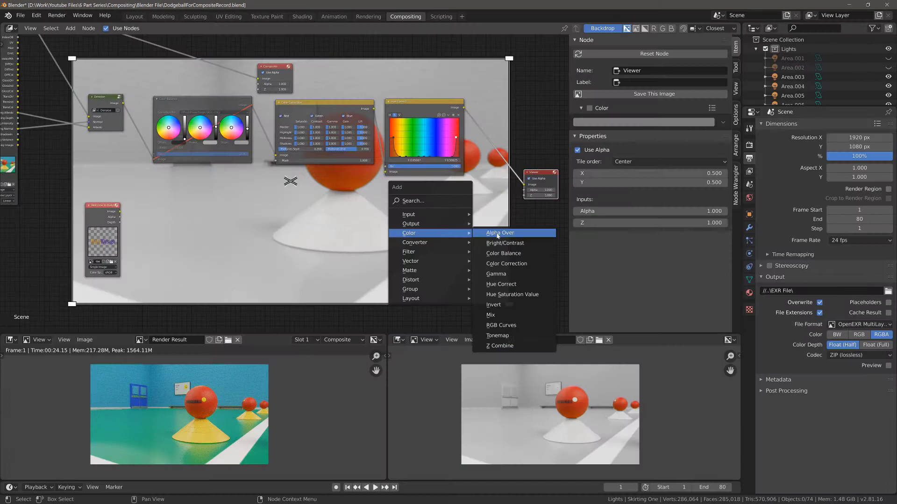
click(504, 232)
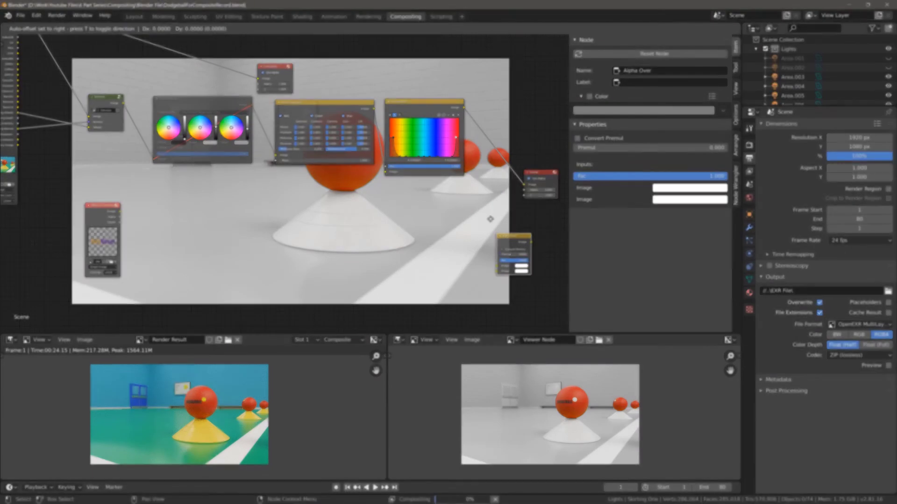